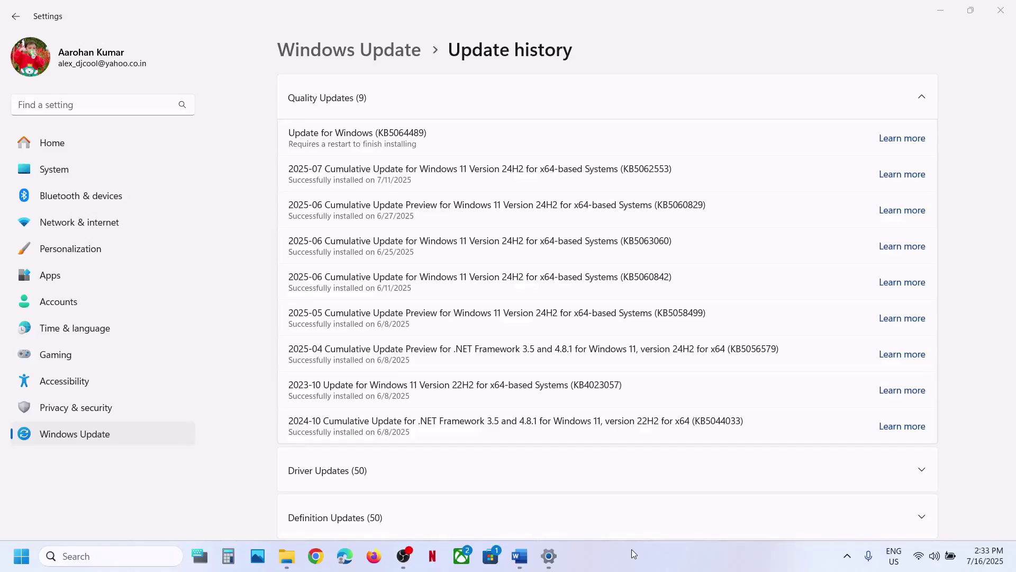
Step: Select KB5062553 in the update history and check the error code in the Word guide
double_click(635, 172)
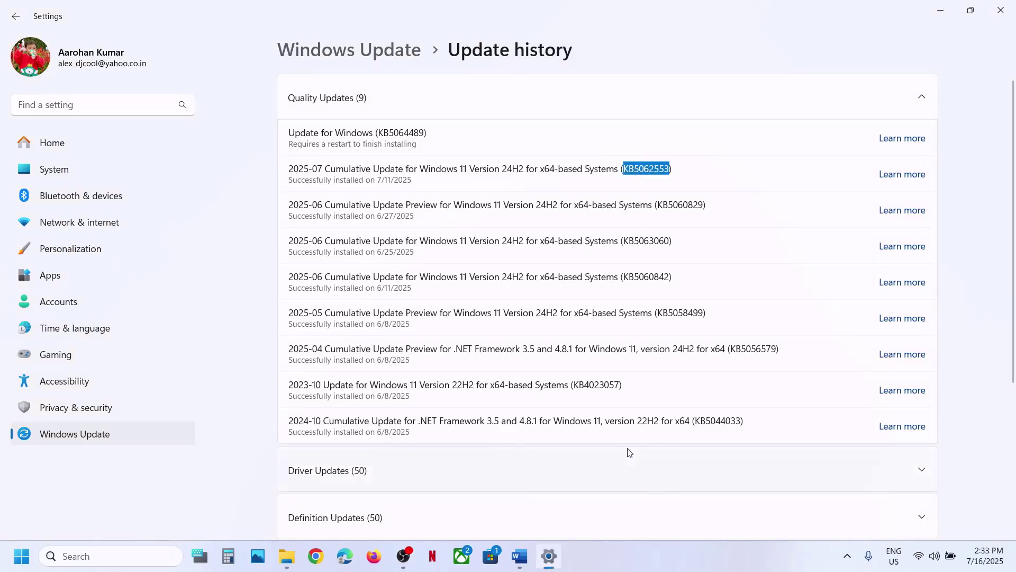
click(519, 555)
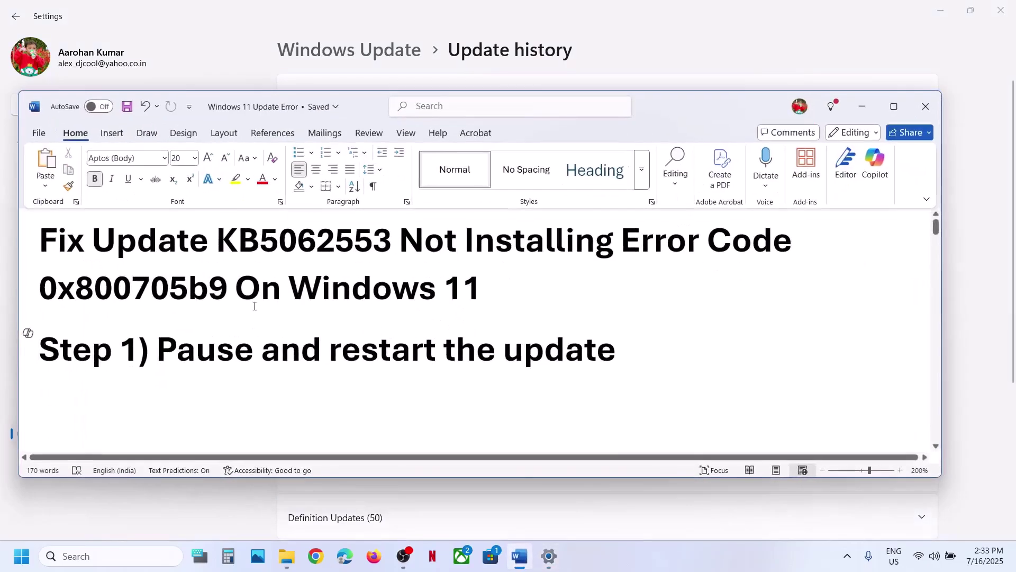
drag(51, 293, 227, 287)
click(226, 286)
click(534, 31)
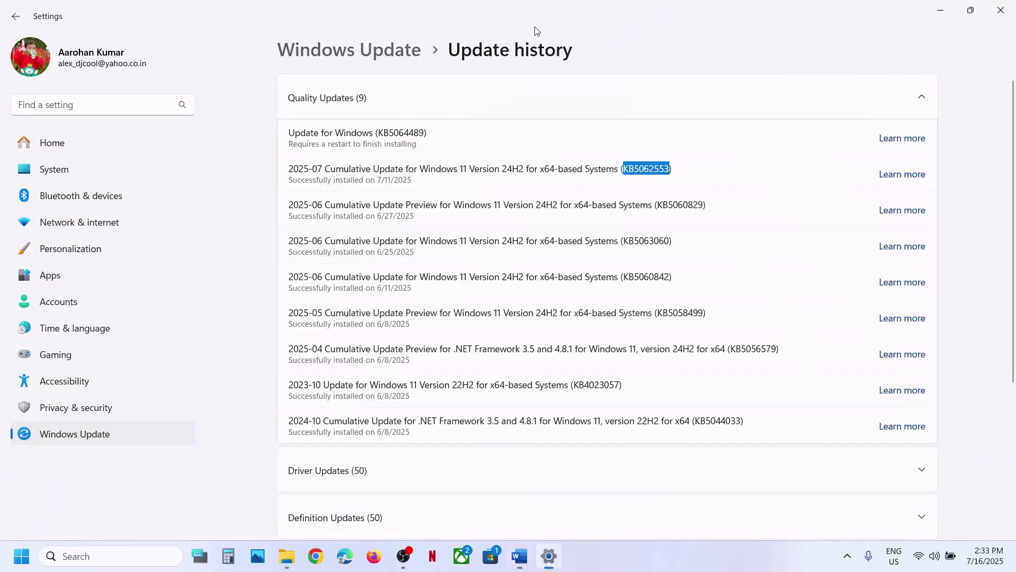
Step: Pause Windows updates for one week, then resume them so checking restarts
click(103, 436)
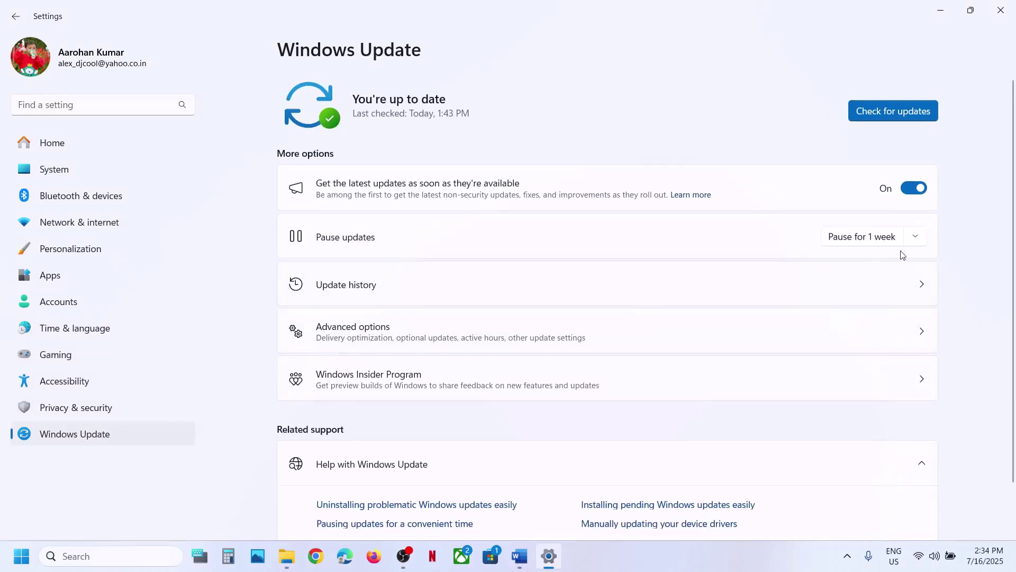
click(852, 242)
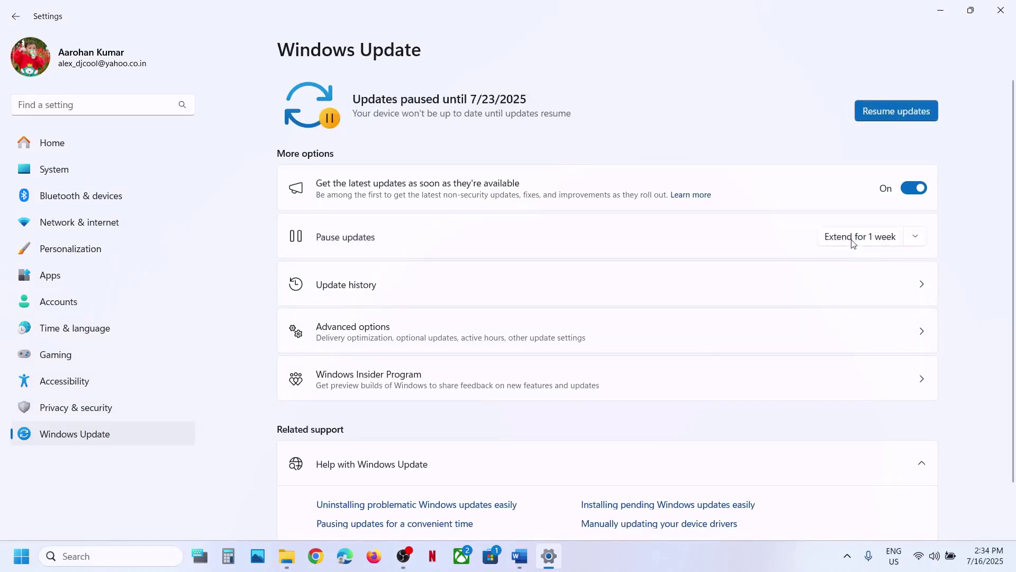
click(899, 109)
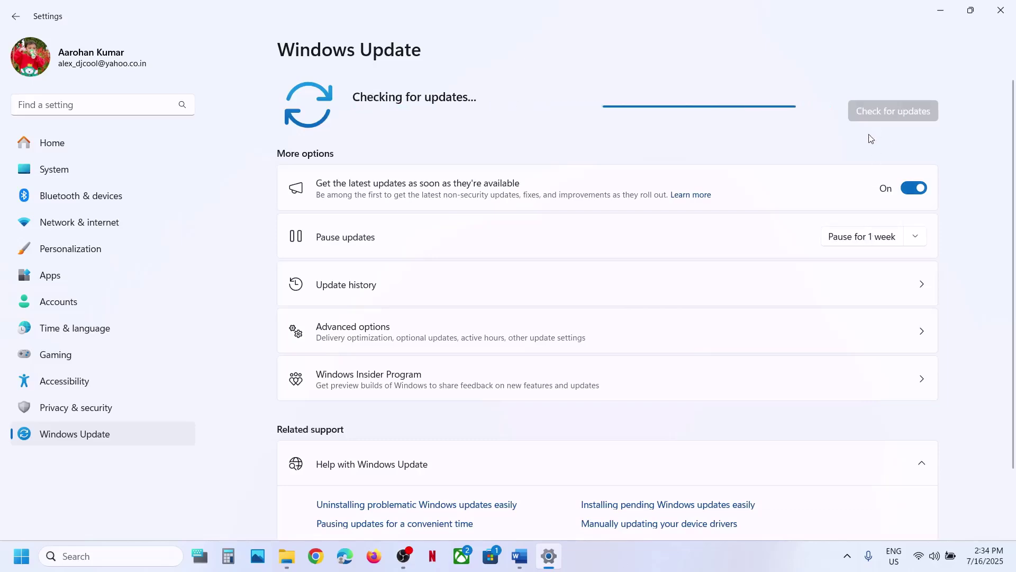
Step: Highlight the Start App Readiness Service step in the Word guide, then start a Windows search
click(519, 564)
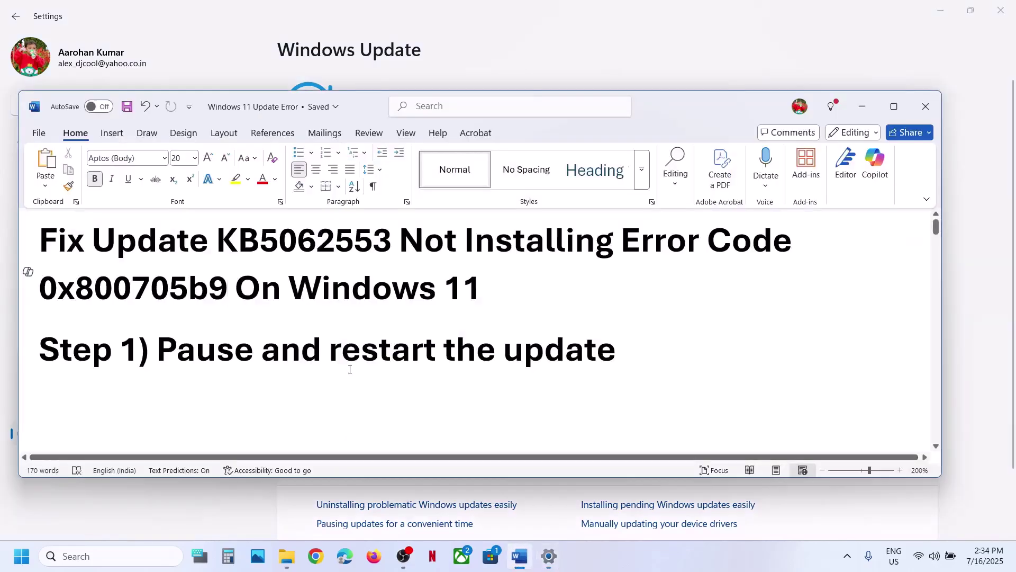
scroll(349, 368, down, 3)
scroll(349, 368, up, 1)
drag(228, 362, 609, 363)
click(638, 19)
click(119, 555)
Step: Open Services via search and bring up the App Readiness properties
text(services)
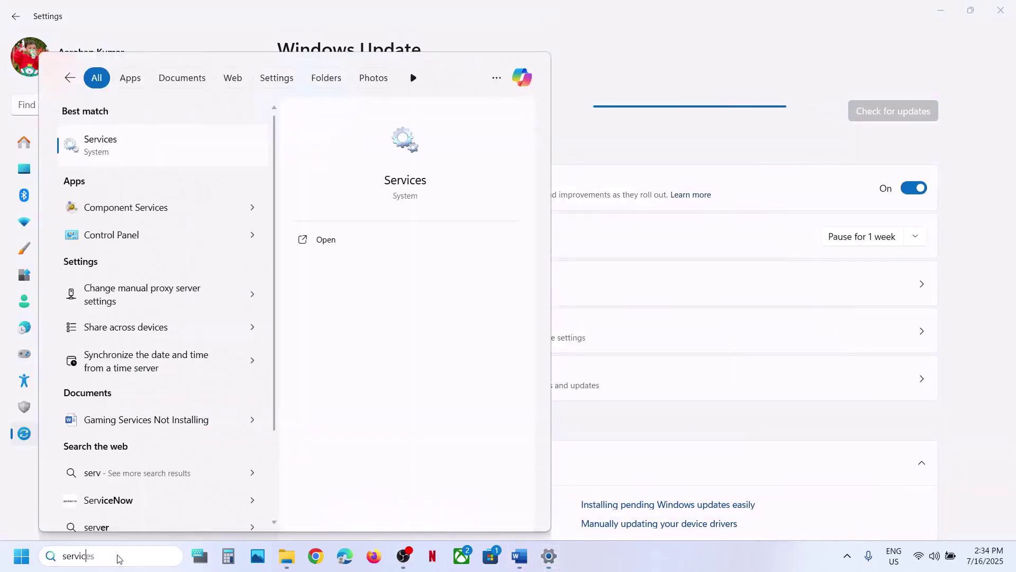
key(Escape)
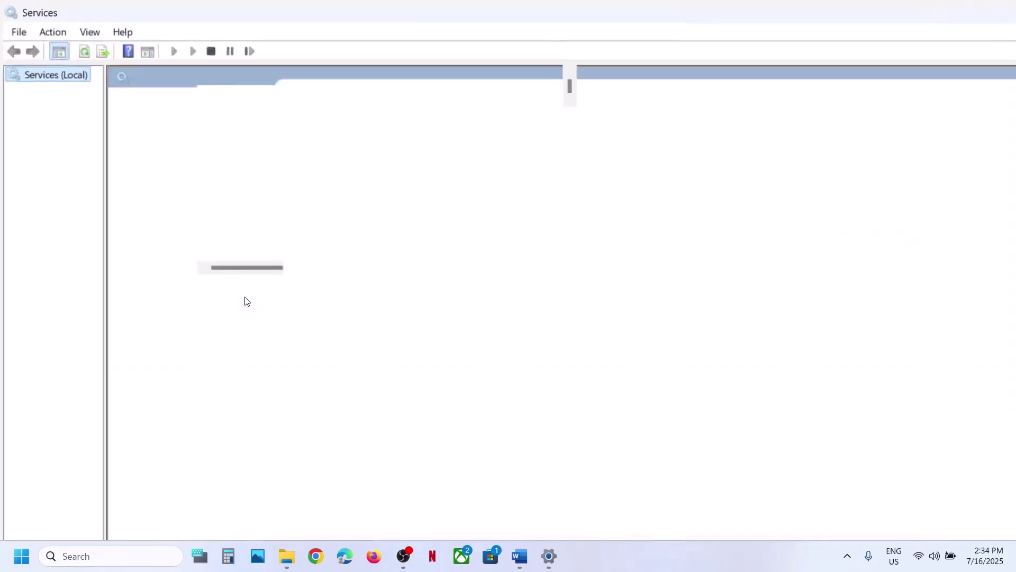
click(332, 254)
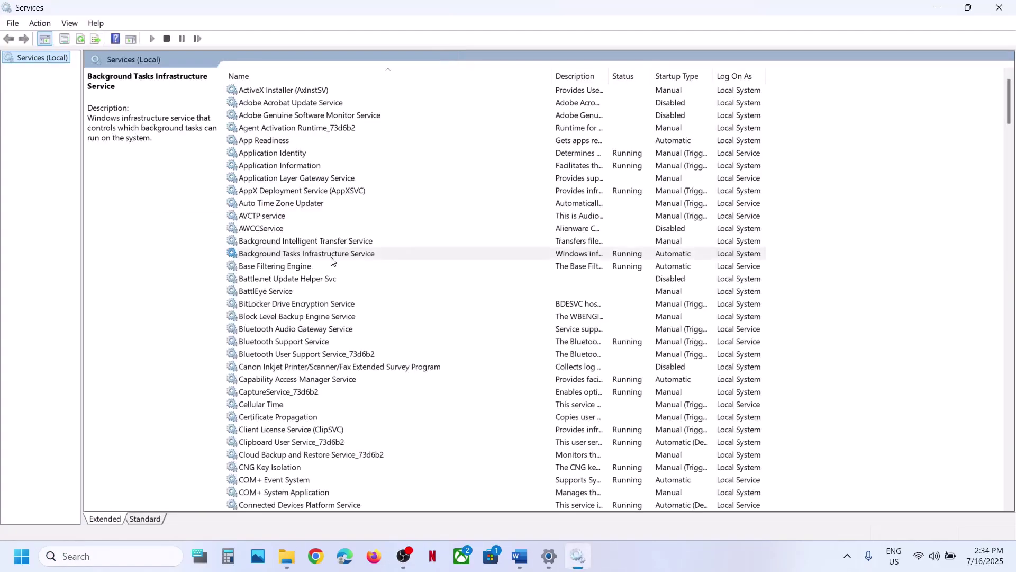
click(286, 140)
double_click(327, 141)
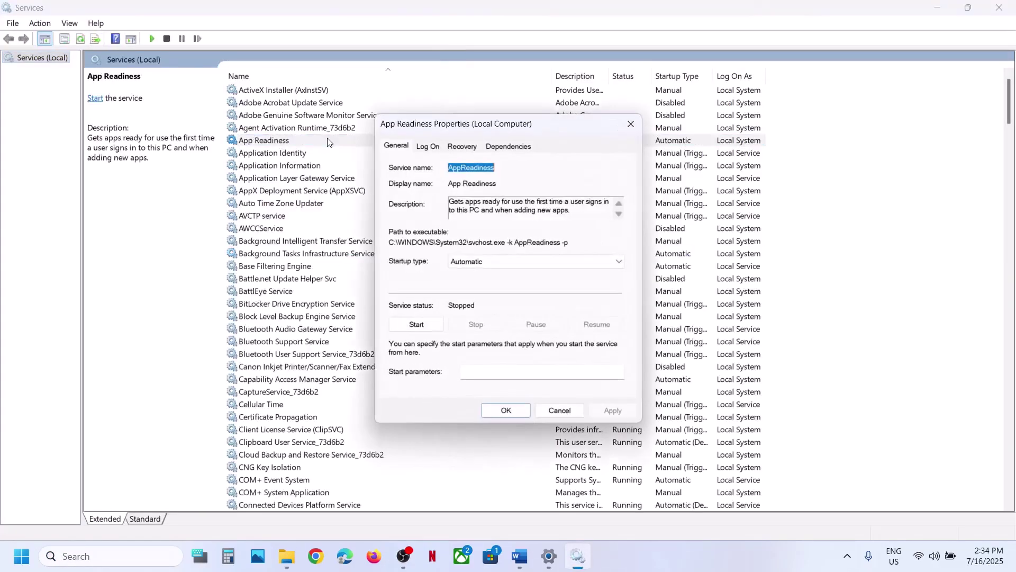
Step: Set App Readiness startup to Automatic, start it, then restart the service
click(478, 263)
click(479, 282)
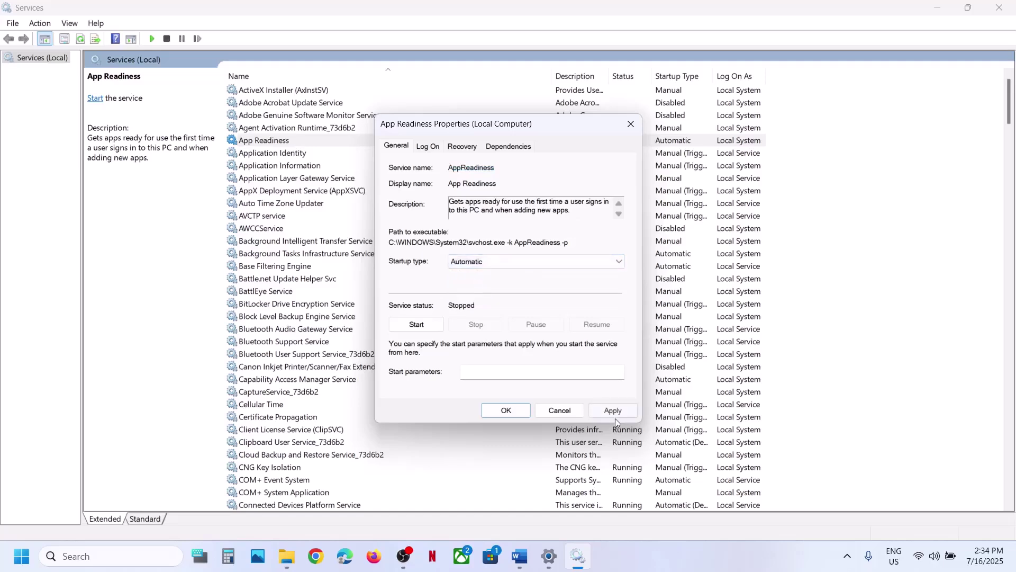
click(617, 416)
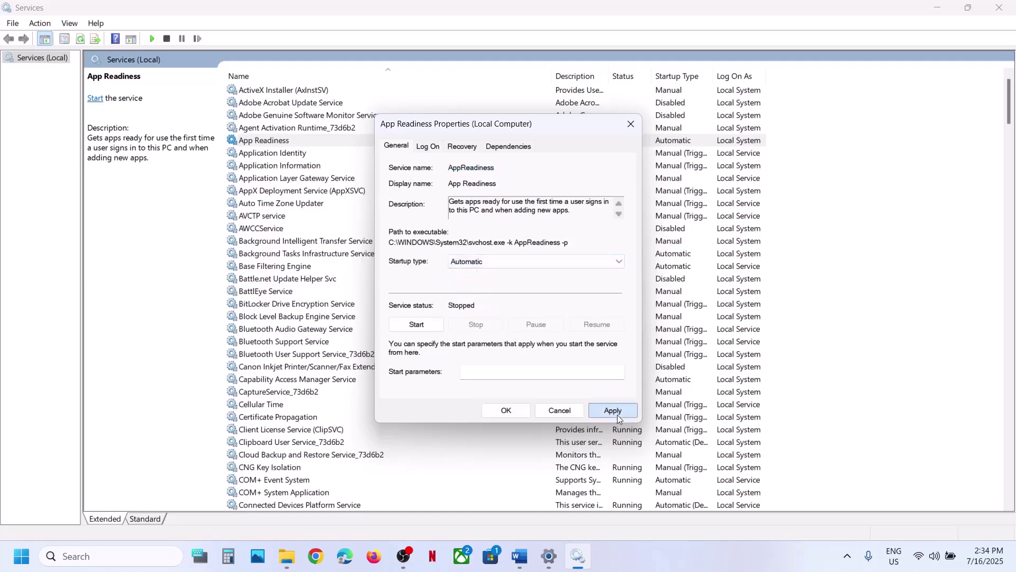
click(410, 328)
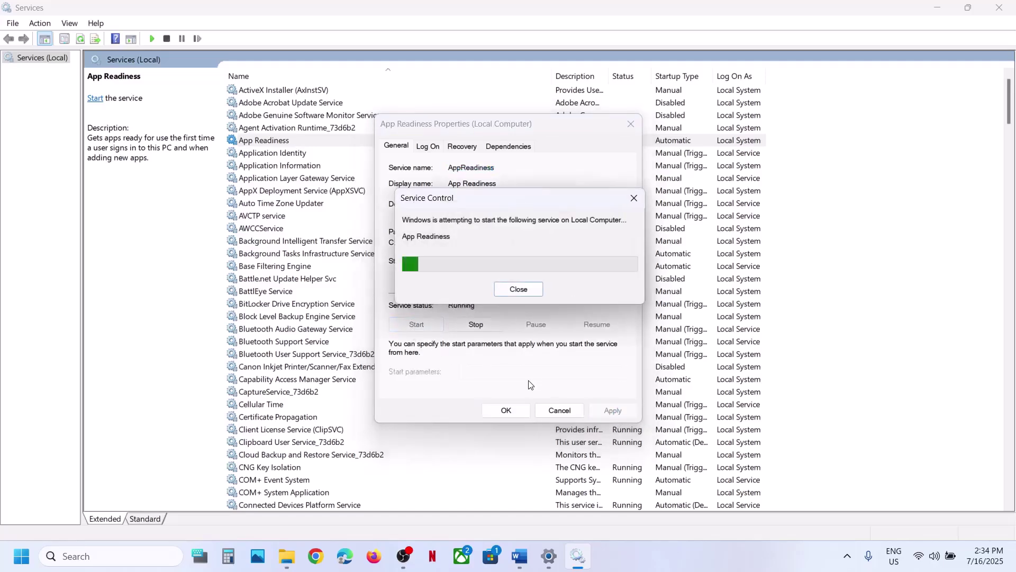
click(506, 411)
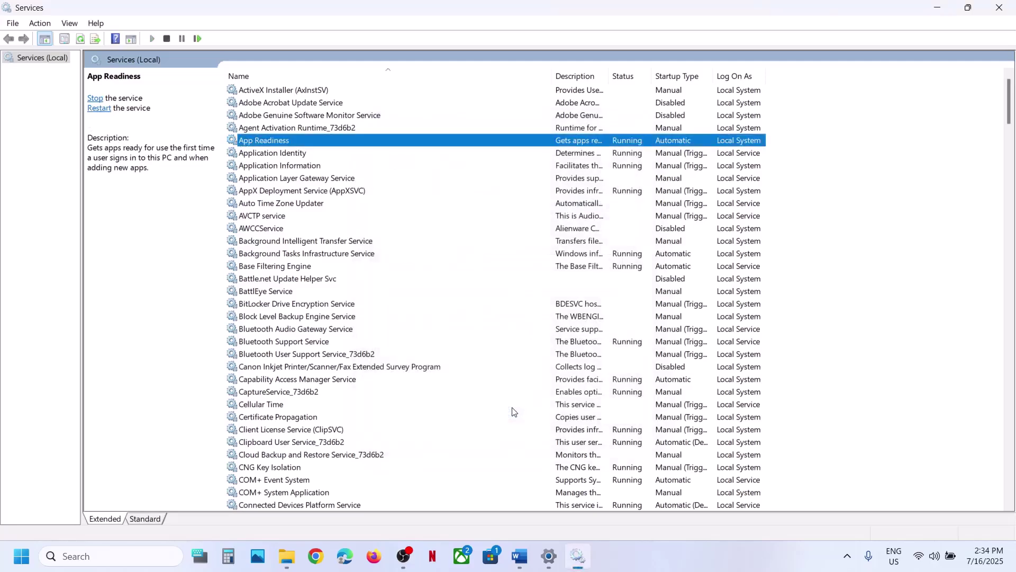
right_click(314, 143)
click(348, 208)
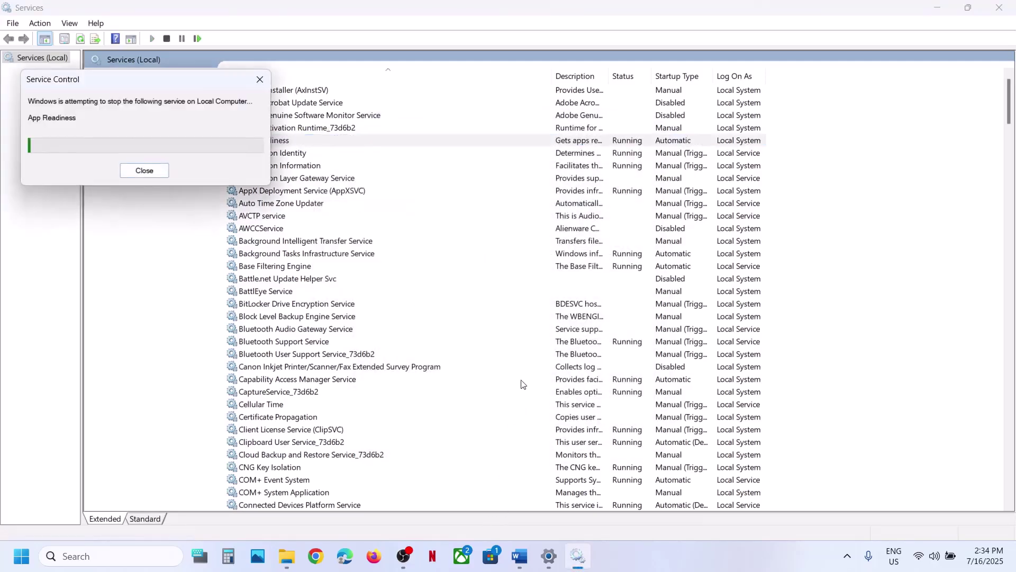
Step: Scroll the Word guide and highlight its next instruction
click(520, 555)
scroll(417, 340, down, 1)
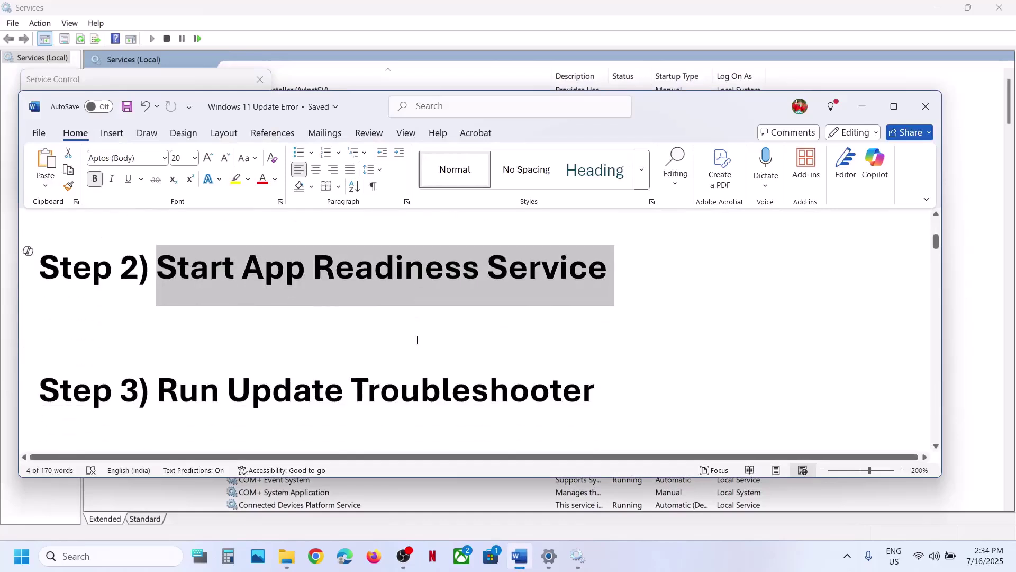
scroll(417, 339, down, 1)
drag(229, 324, 568, 330)
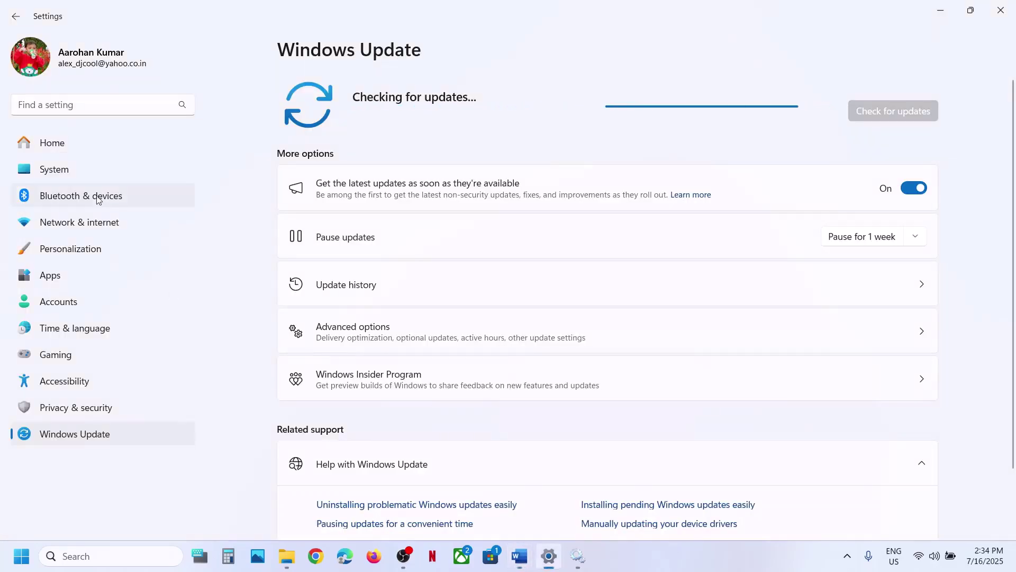
Step: Go to System > Troubleshoot > Other troubleshooters to run the Windows Update troubleshooter
click(72, 174)
scroll(371, 345, down, 4)
click(364, 432)
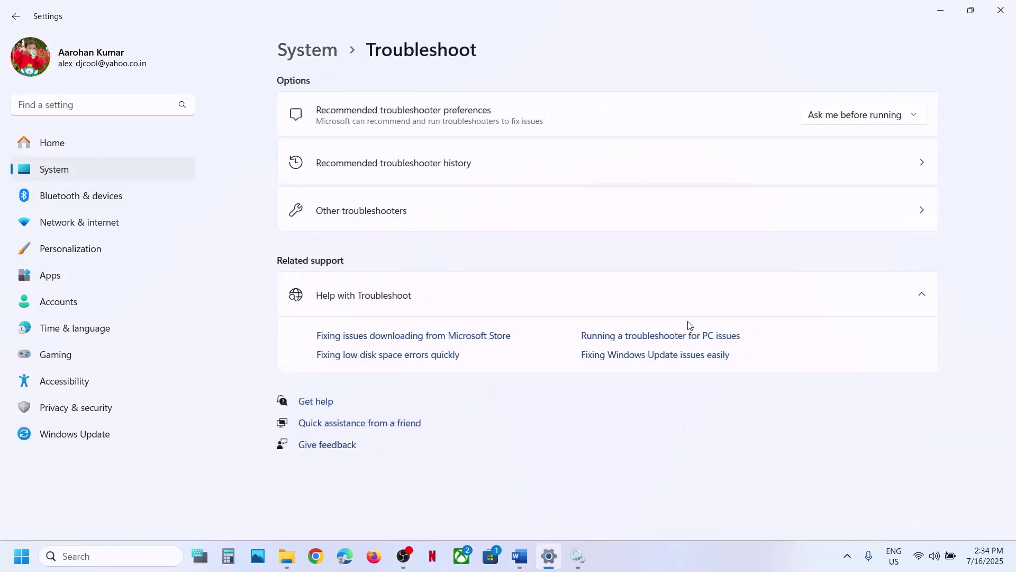
click(723, 214)
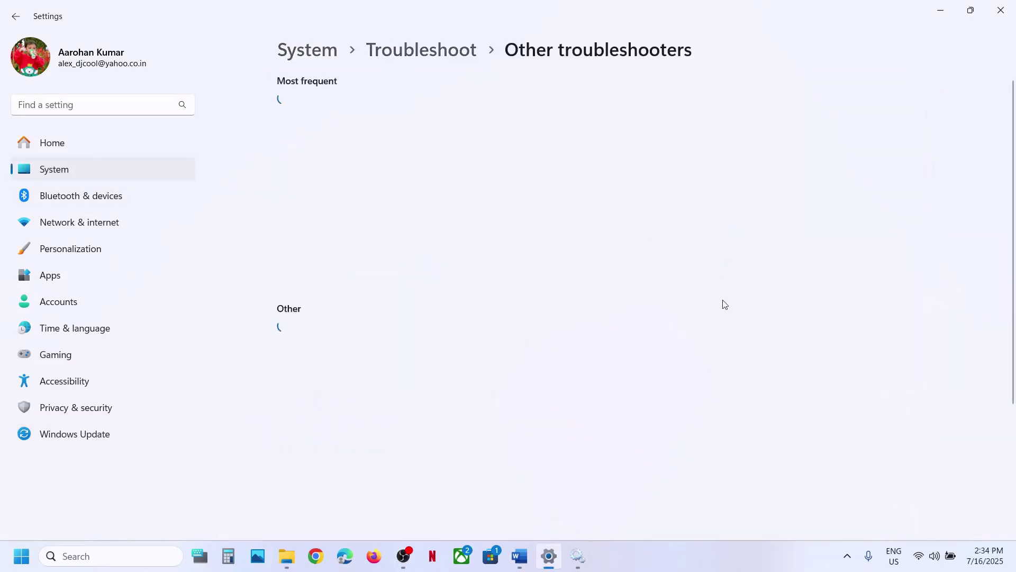
scroll(725, 304, down, 1)
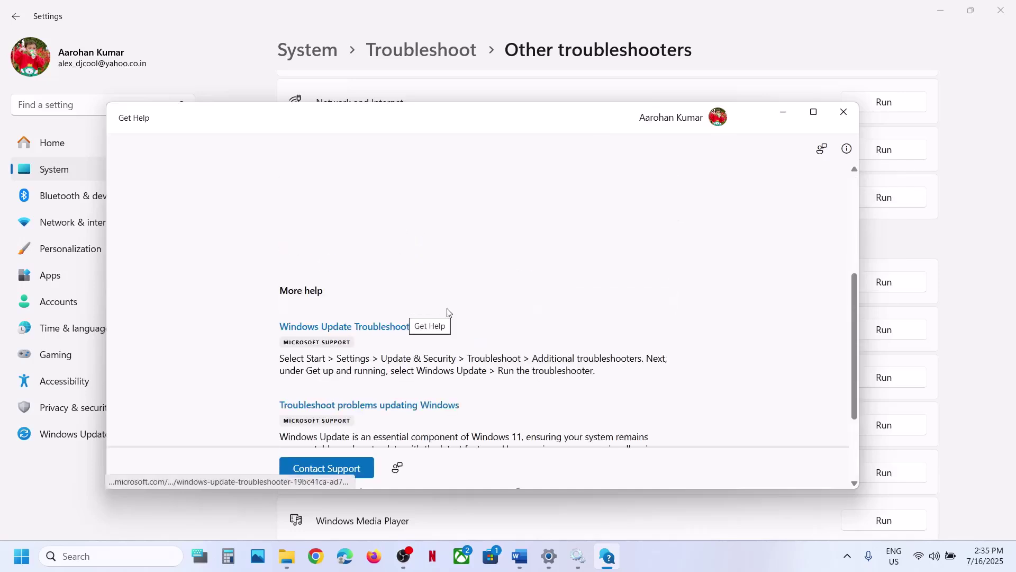
scroll(447, 312, up, 3)
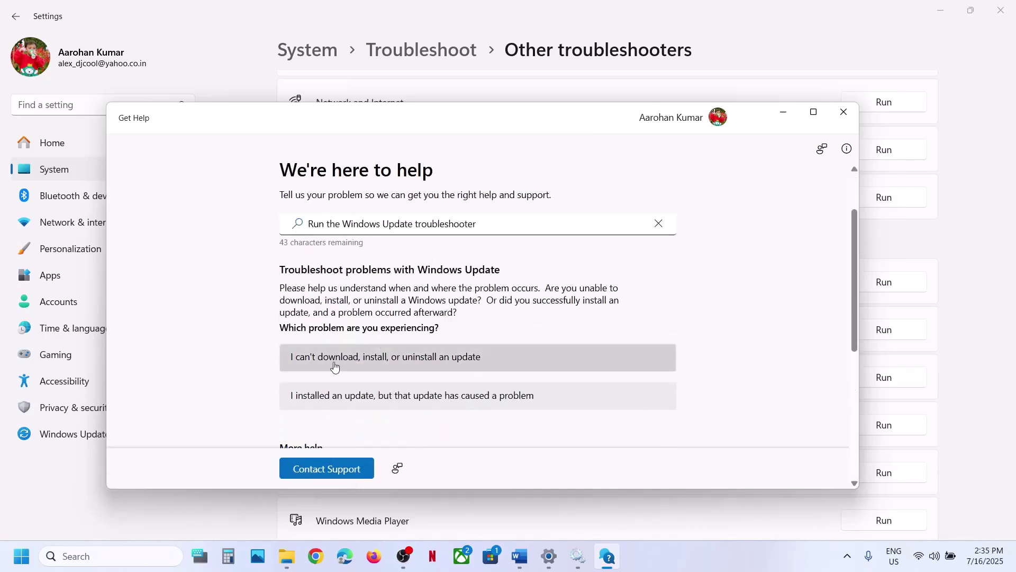
Step: Report an update that can't install, allow the automated diagnostic, then close Get Help after it fails
click(433, 360)
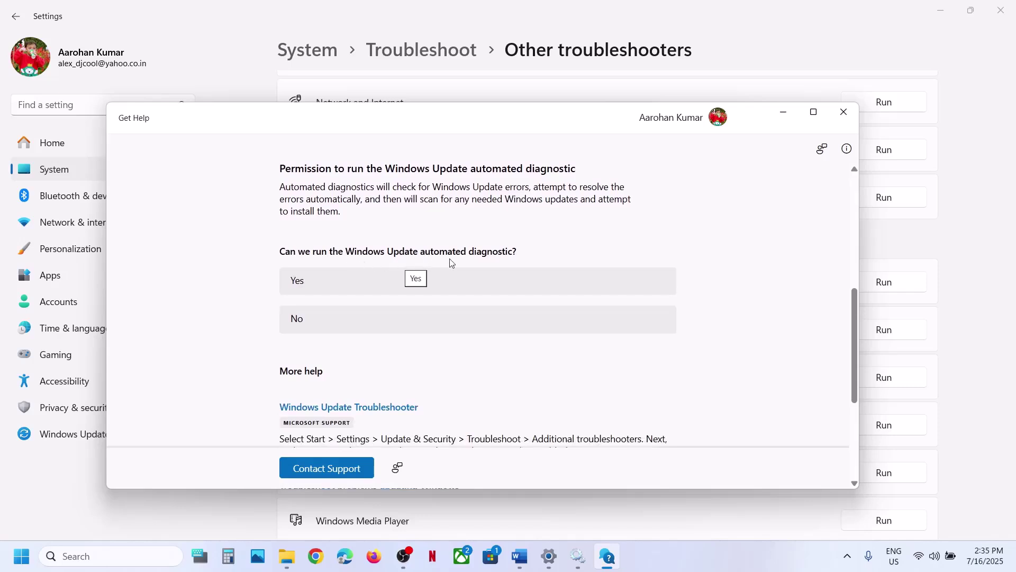
click(384, 286)
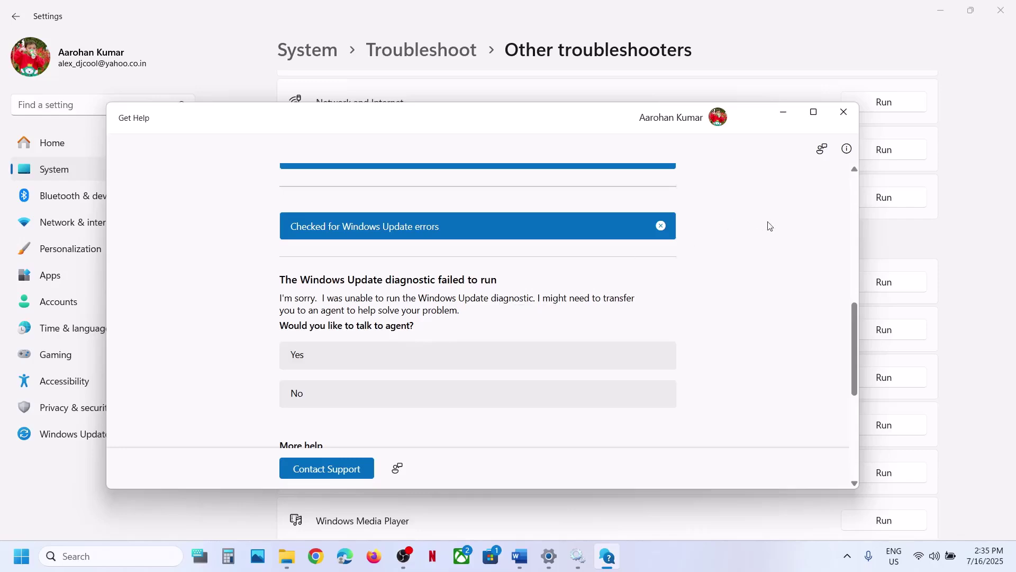
click(836, 119)
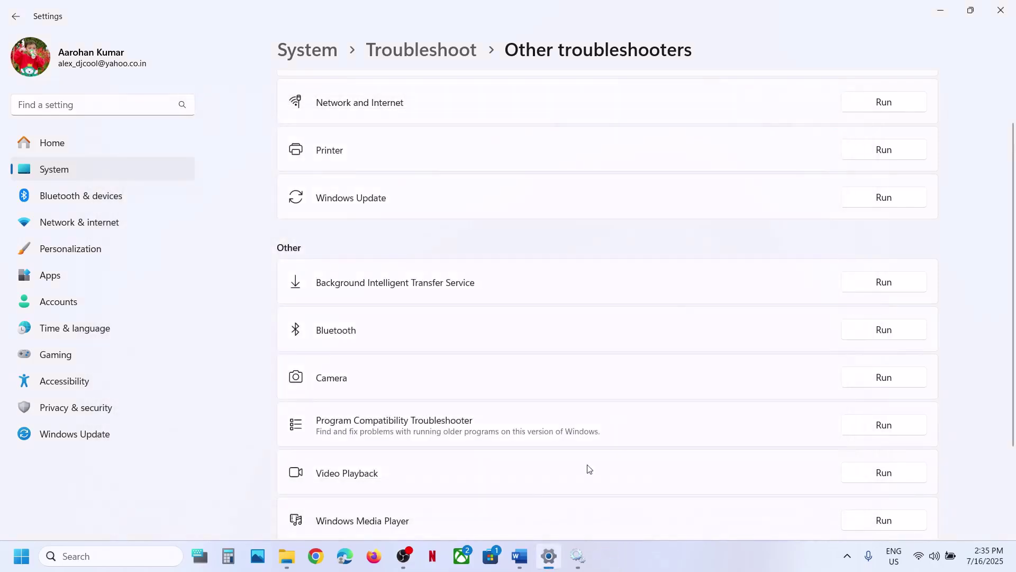
click(519, 556)
Step: Highlight the Restart Windows Update step in the Word guide and open Services
scroll(344, 394, down, 3)
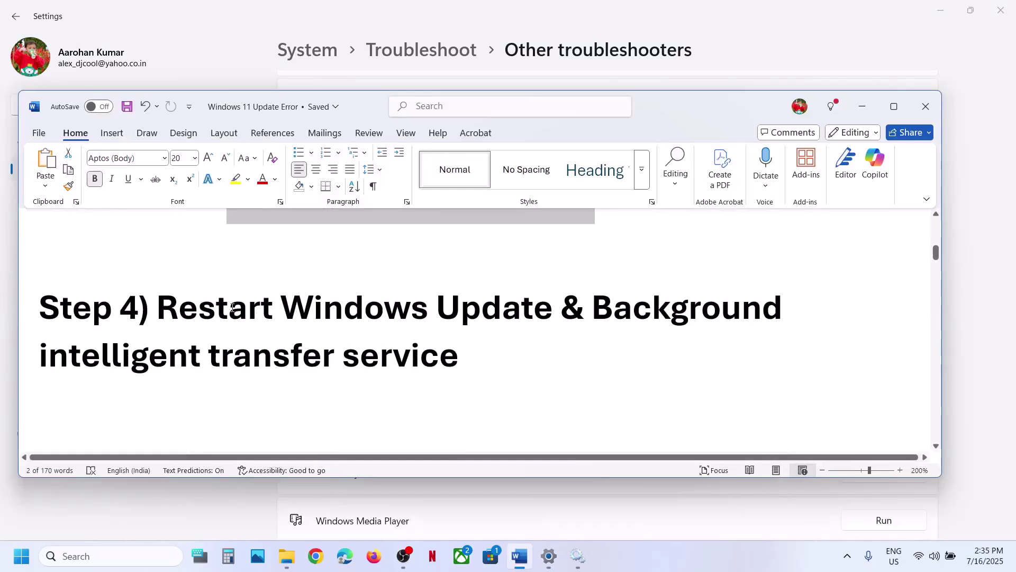
drag(233, 307, 483, 322)
click(125, 522)
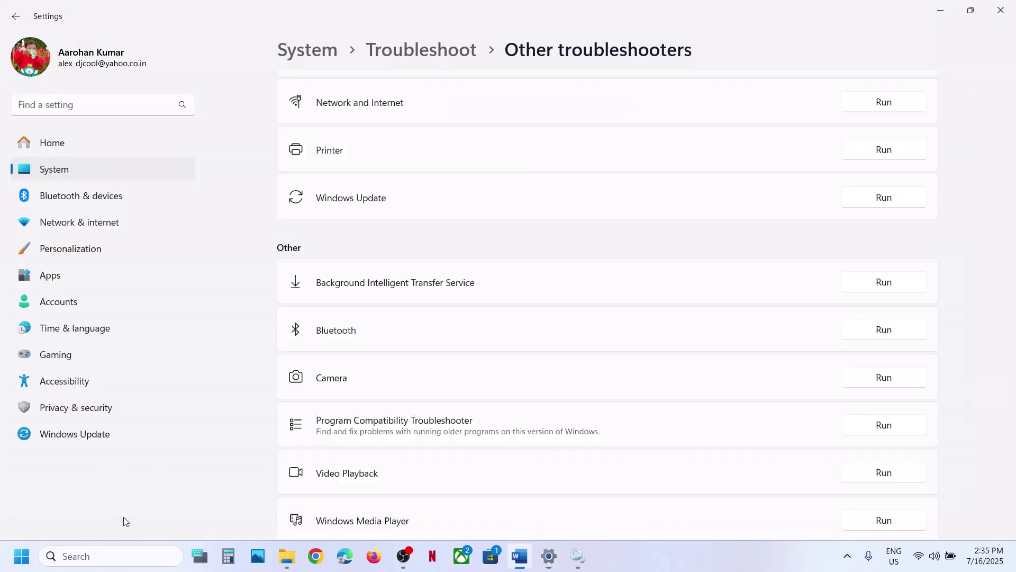
click(118, 555)
text(s)
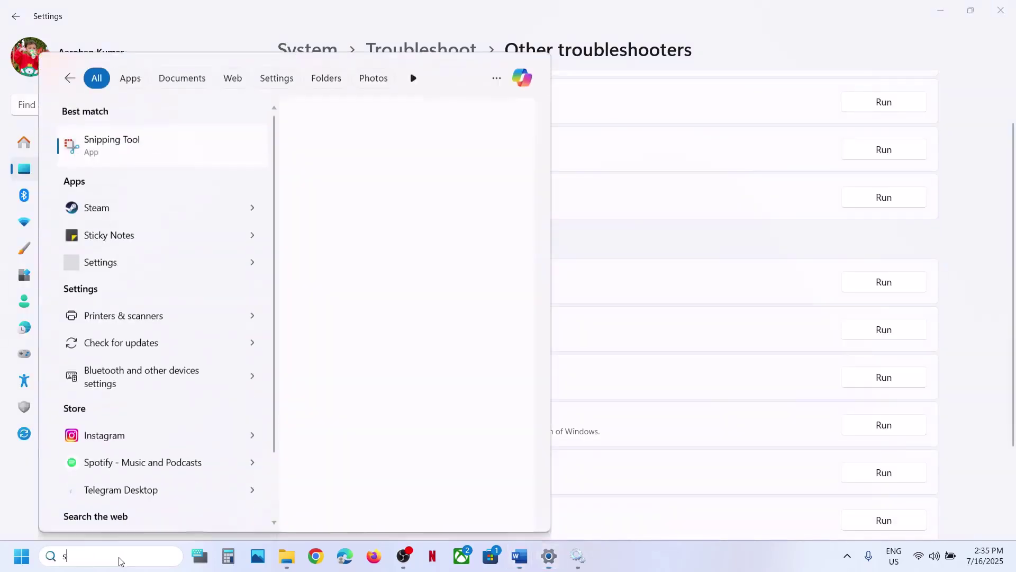
text(ervices)
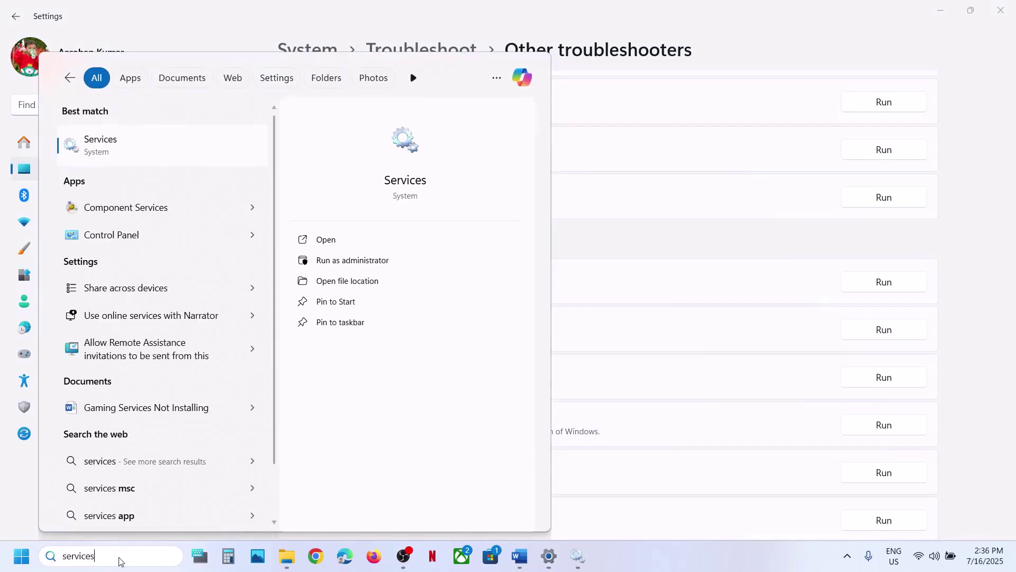
key(Return)
Step: Keep the Windows Update service on Automatic startup, apply it, and restart the service
click(301, 329)
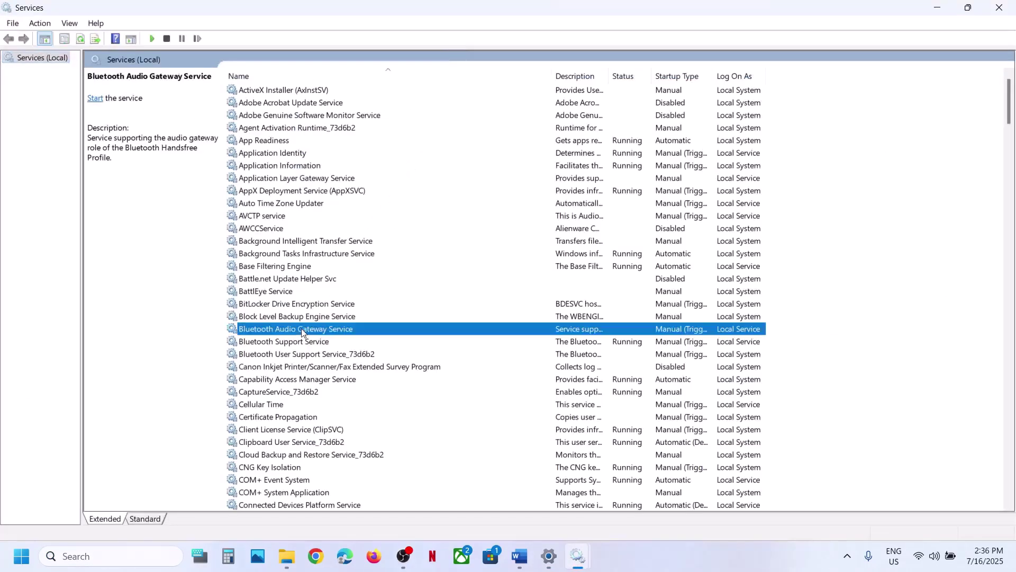
key(w)
scroll(311, 353, down, 8)
click(299, 306)
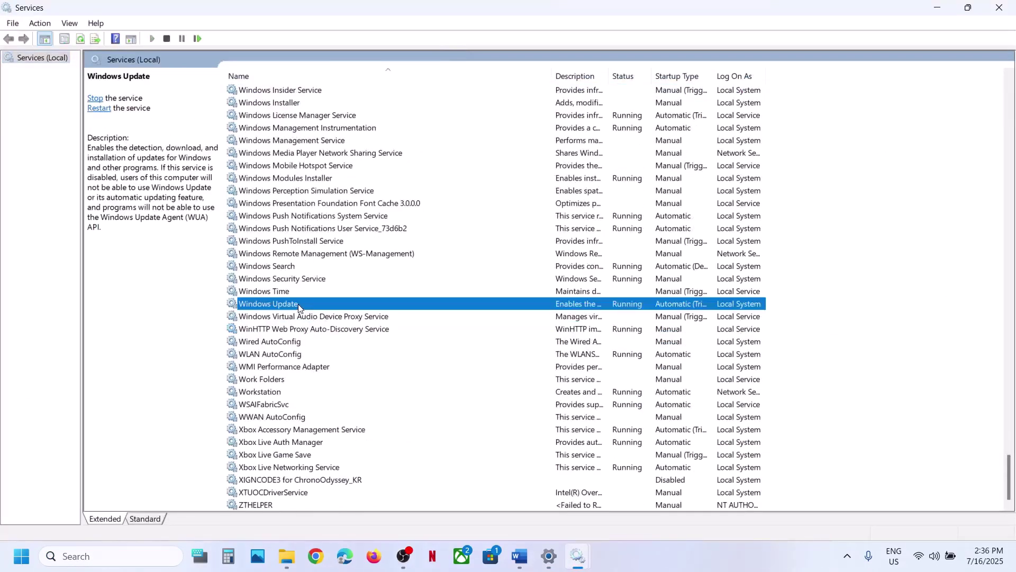
double_click(341, 306)
click(485, 265)
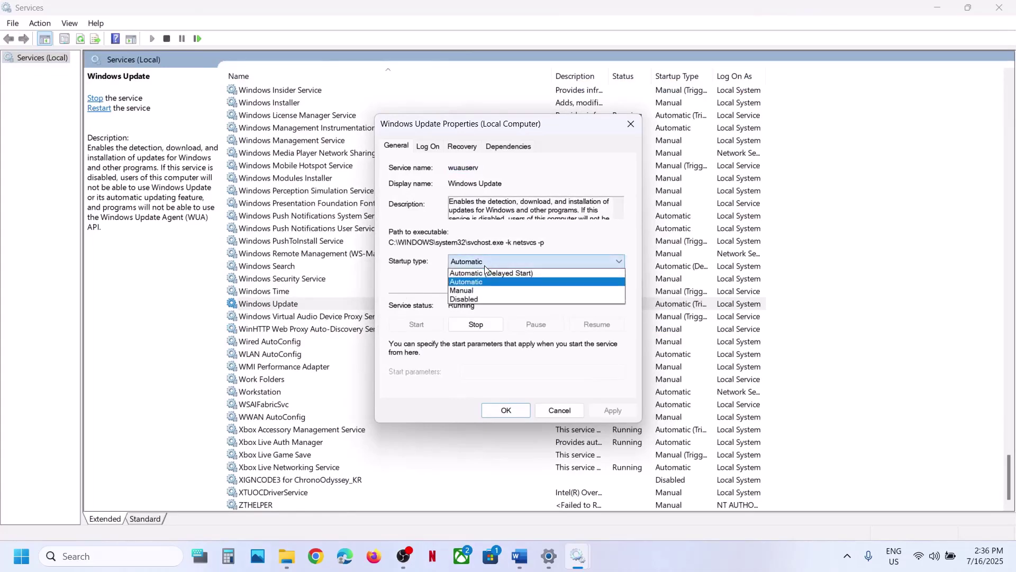
click(482, 284)
click(612, 411)
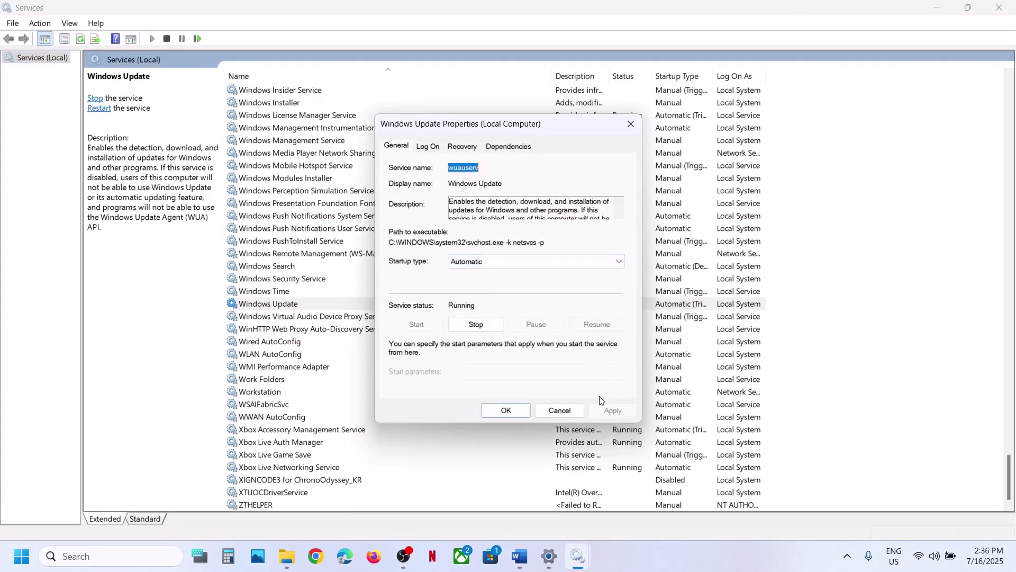
click(492, 405)
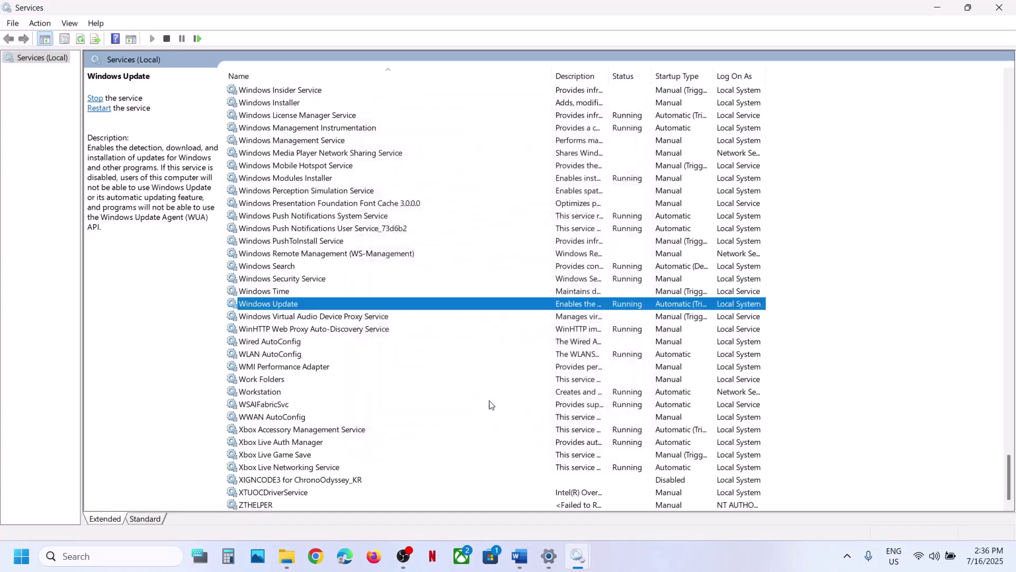
right_click(301, 306)
click(363, 368)
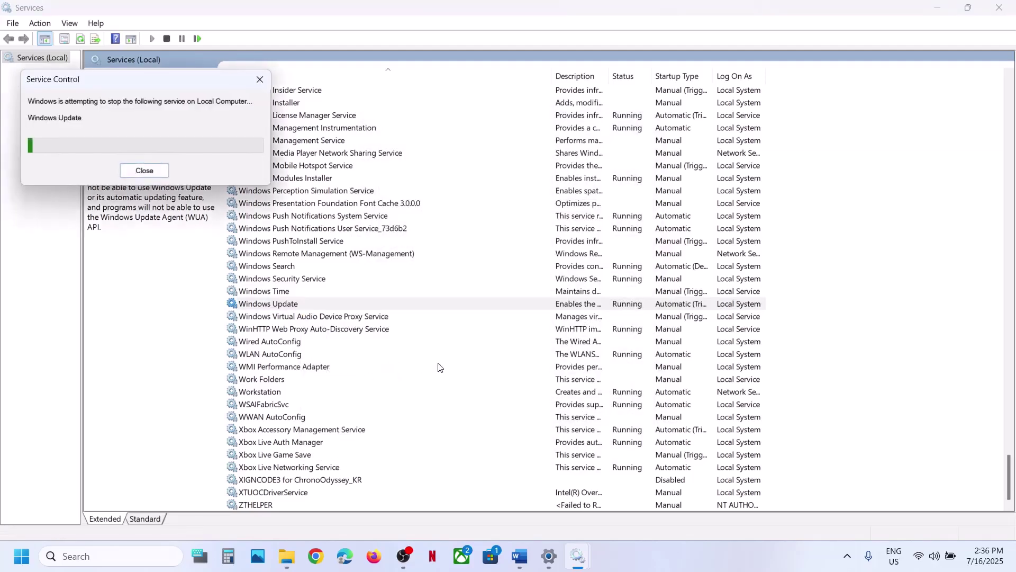
Step: Set Background Intelligent Transfer Service to Automatic, start it, then restart it
click(374, 390)
key(b)
scroll(374, 390, up, 4)
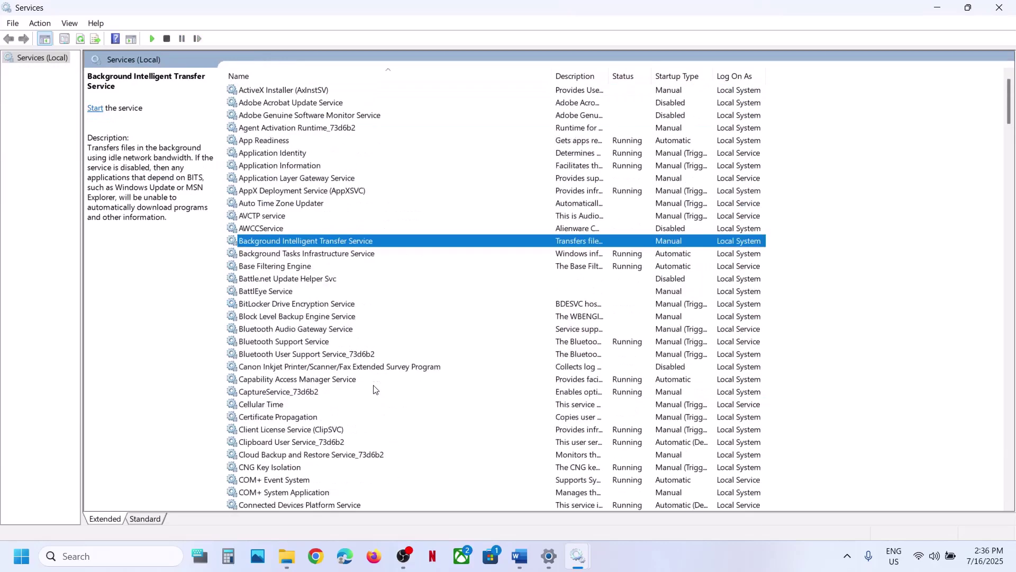
double_click(412, 244)
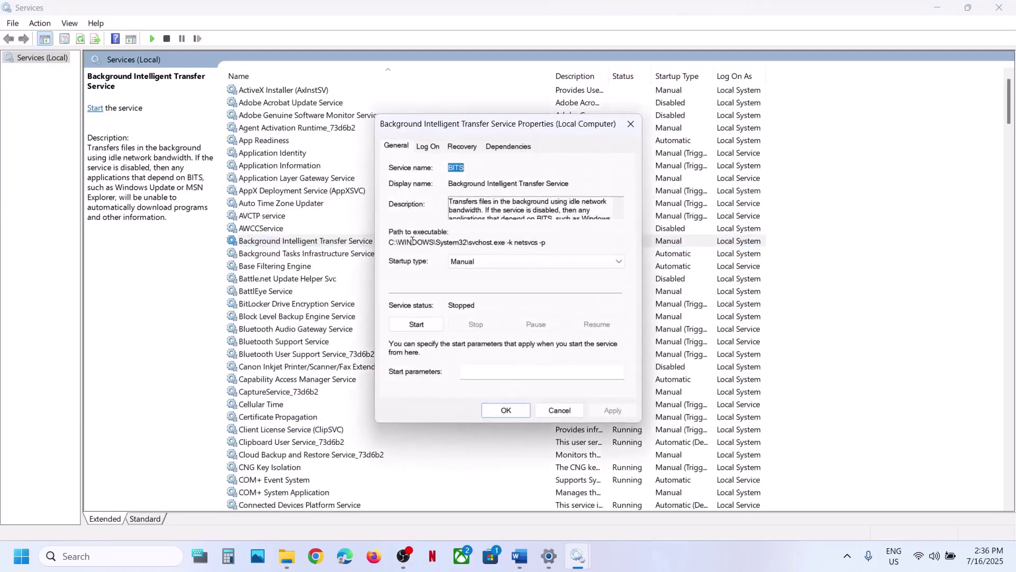
click(482, 264)
click(475, 282)
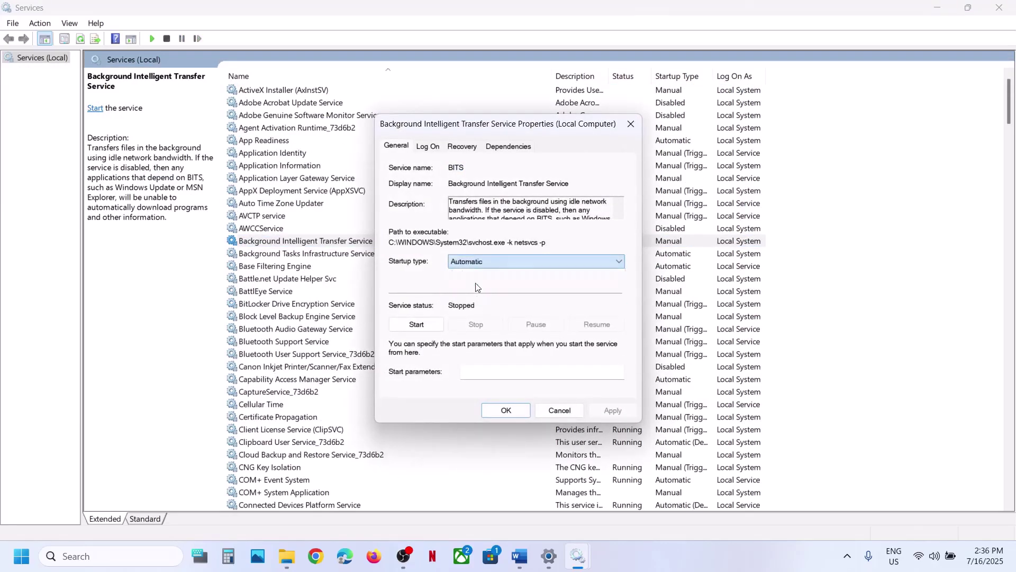
click(602, 412)
click(418, 325)
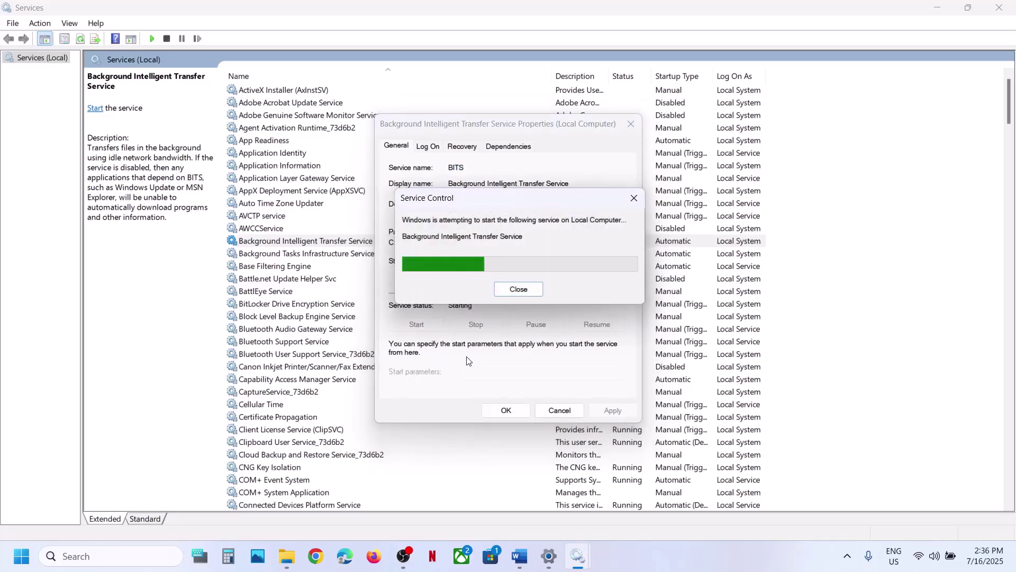
click(506, 410)
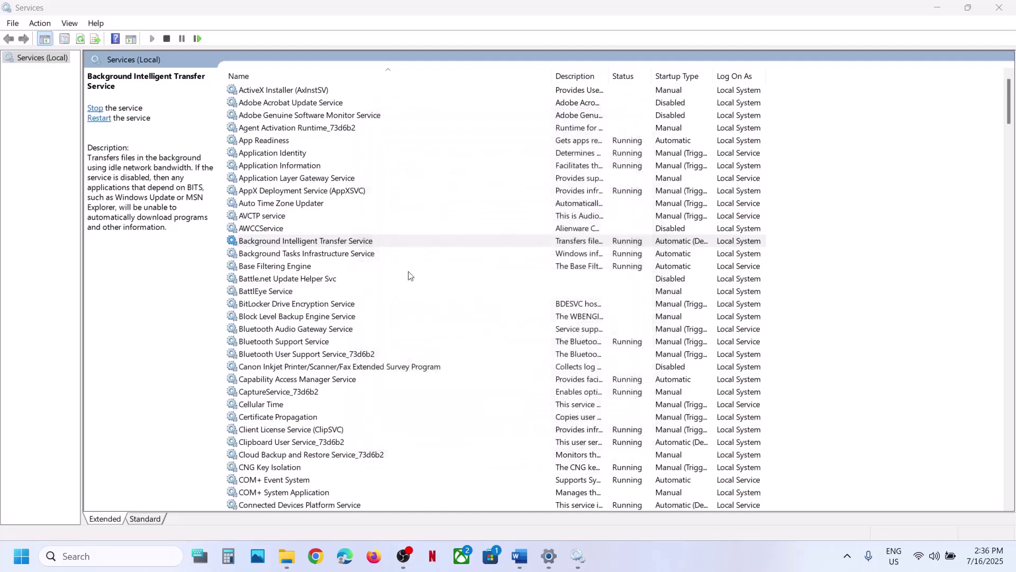
click(358, 243)
right_click(358, 243)
click(407, 312)
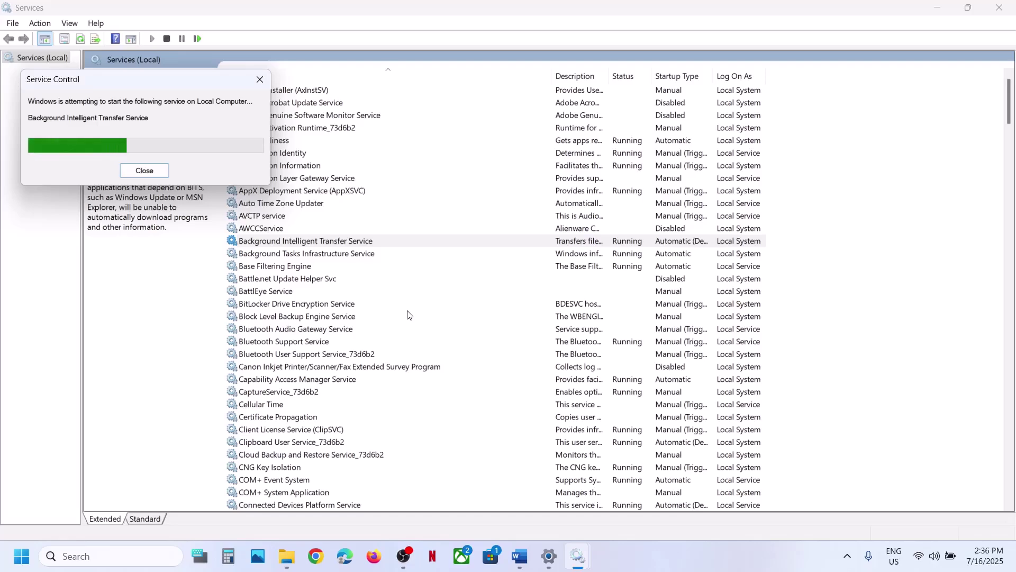
Step: Select the Windows 11 download link under Step 5 in the Word guide
click(511, 558)
drag(154, 307, 558, 307)
scroll(397, 345, down, 5)
drag(404, 379, 35, 366)
key(ctrl+c)
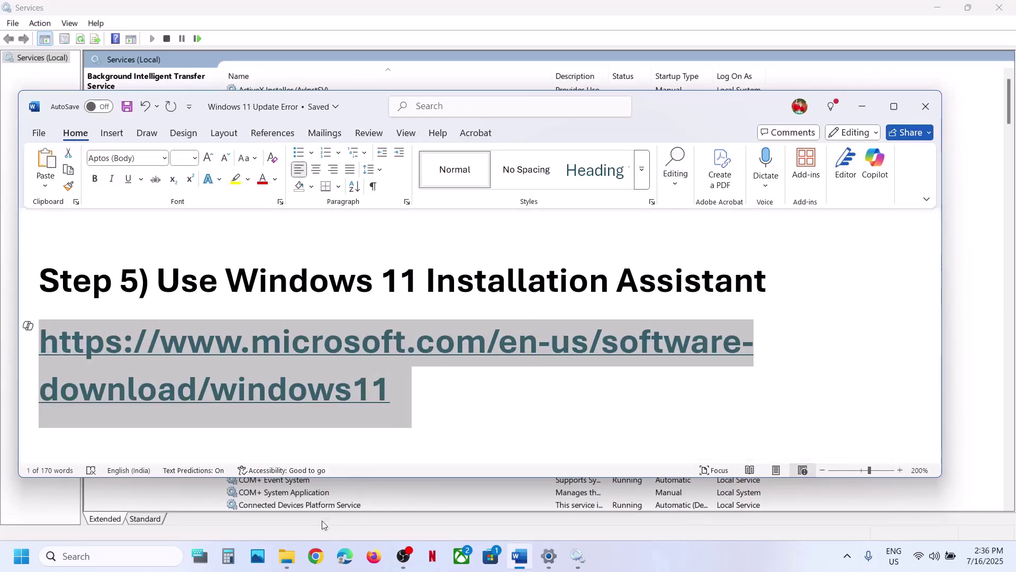
Step: Load the pasted link in Chrome, download the Windows 11 Installation Assistant, and run it
click(316, 555)
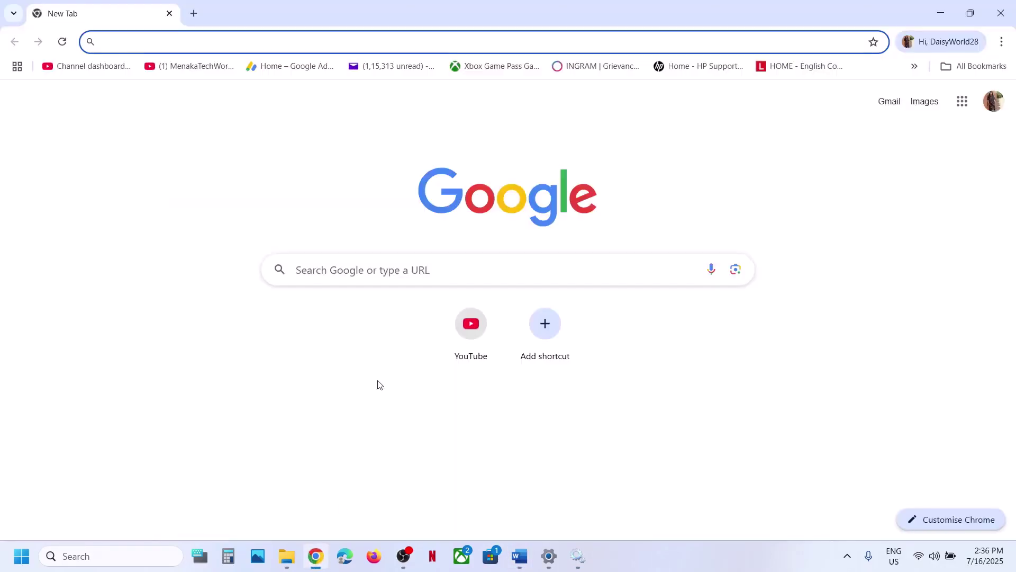
key(ctrl+v)
key(Return)
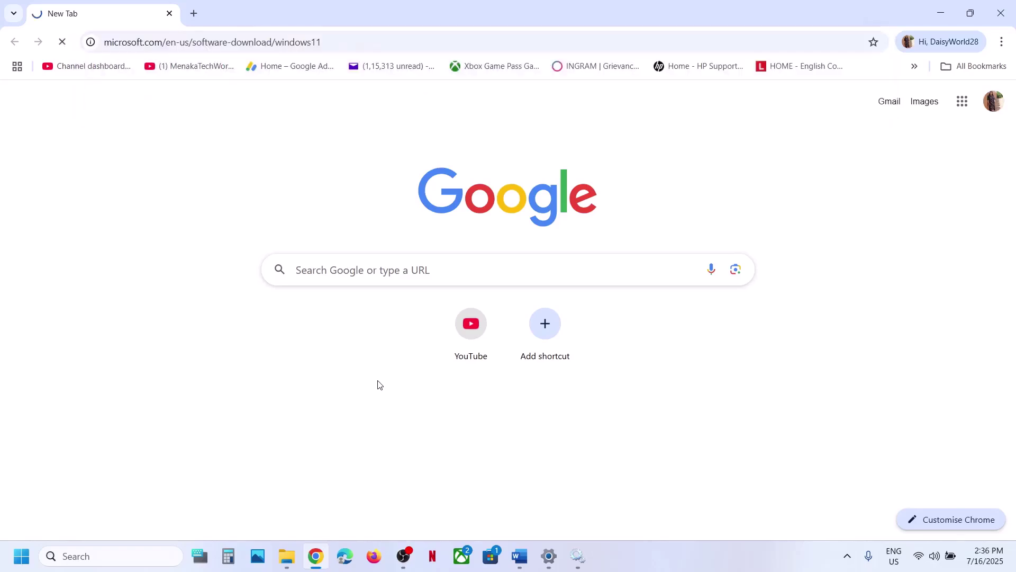
scroll(265, 296, down, 2)
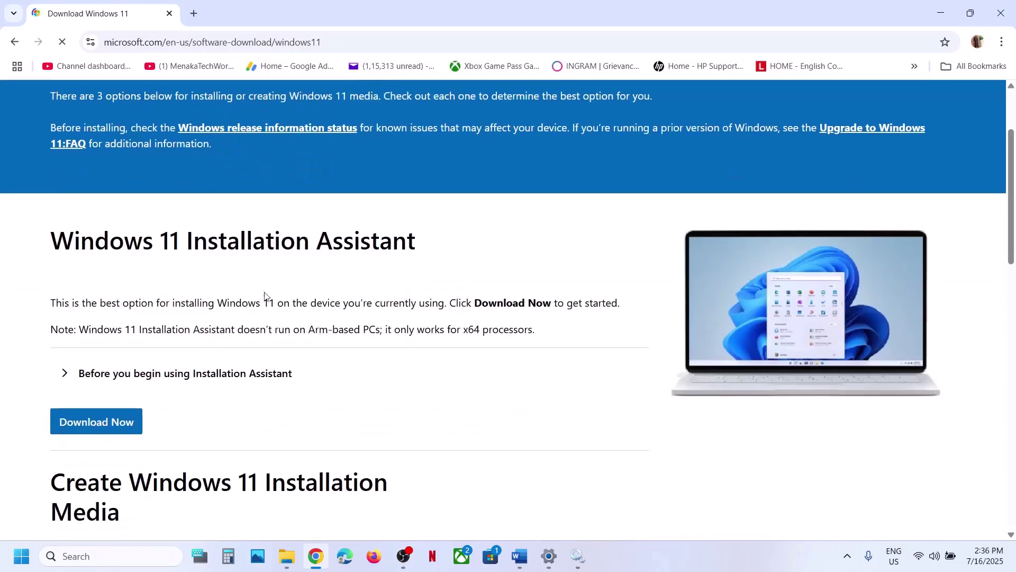
click(83, 433)
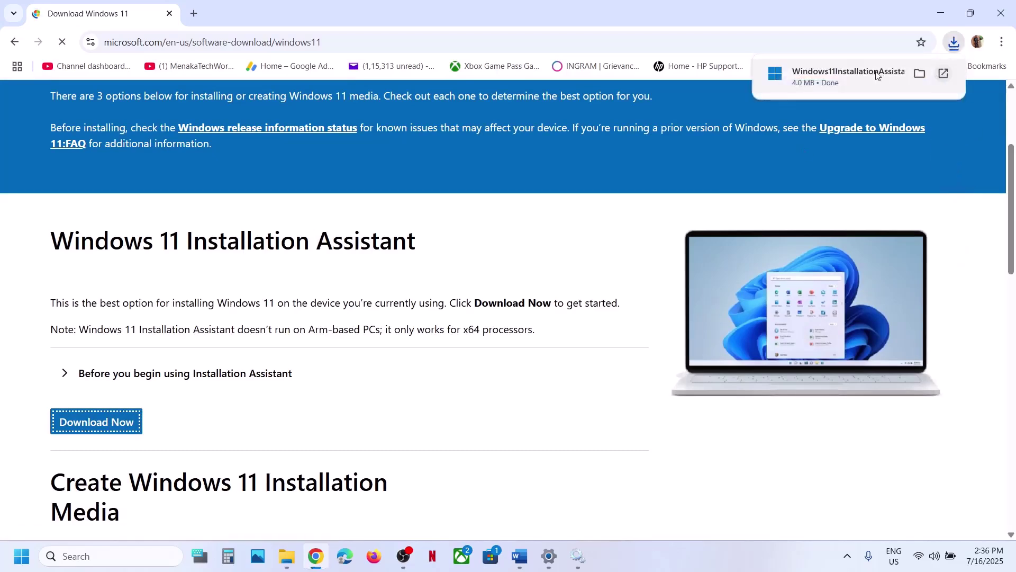
click(876, 73)
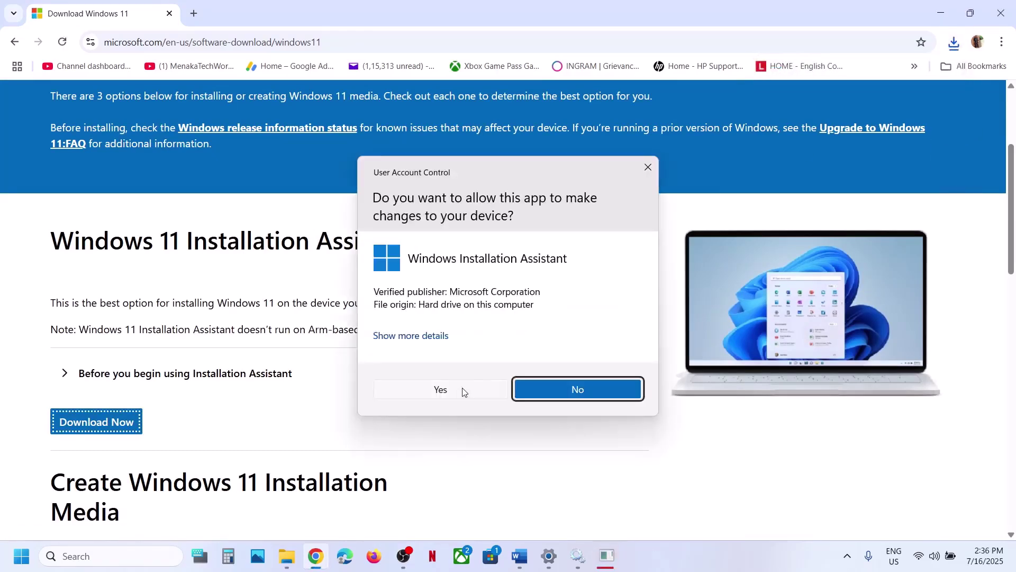
Step: Allow the Installation Assistant, close it once it reports the device up to date, and return to Word
click(456, 392)
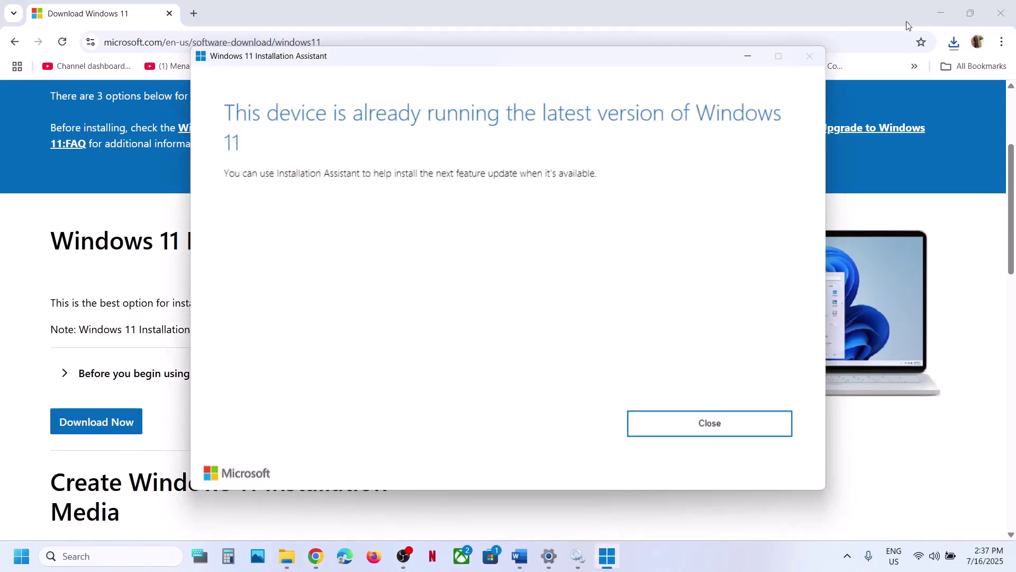
click(697, 421)
click(519, 555)
scroll(358, 369, down, 5)
Step: Open the Step 6 Microsoft Update Catalog link in a new Chrome tab
click(379, 347)
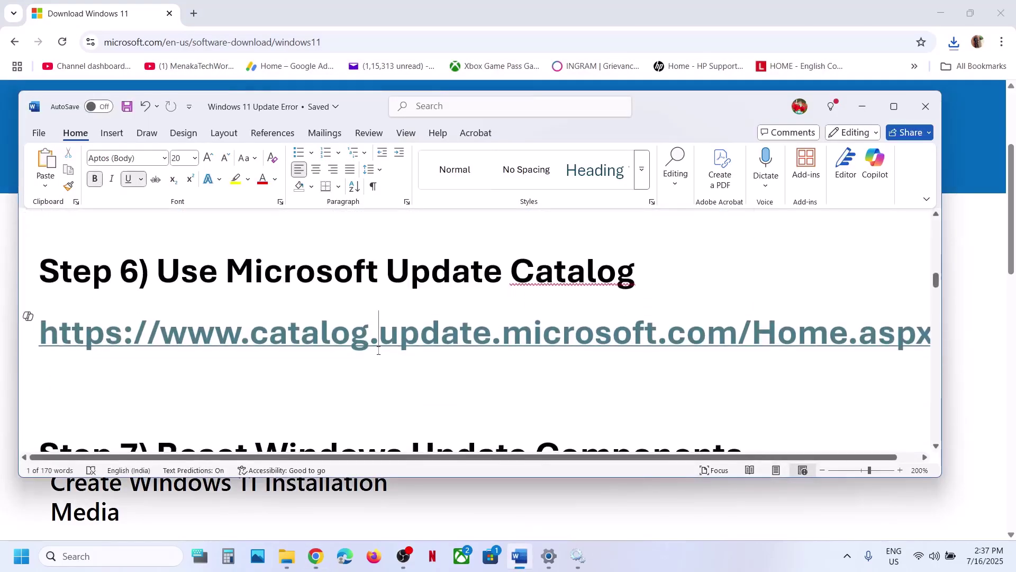
triple_click(379, 350)
key(ctrl+c)
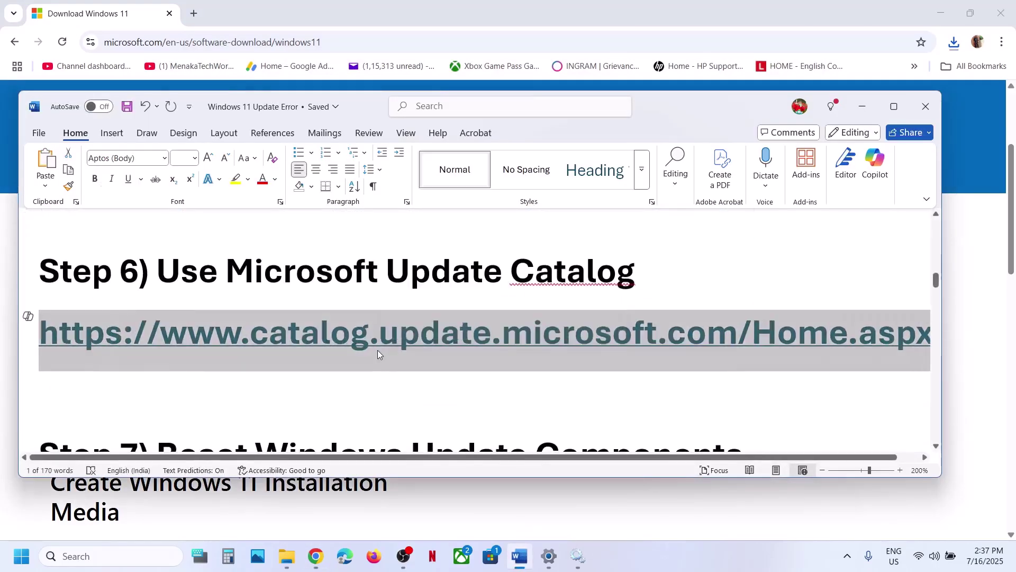
click(315, 556)
click(196, 14)
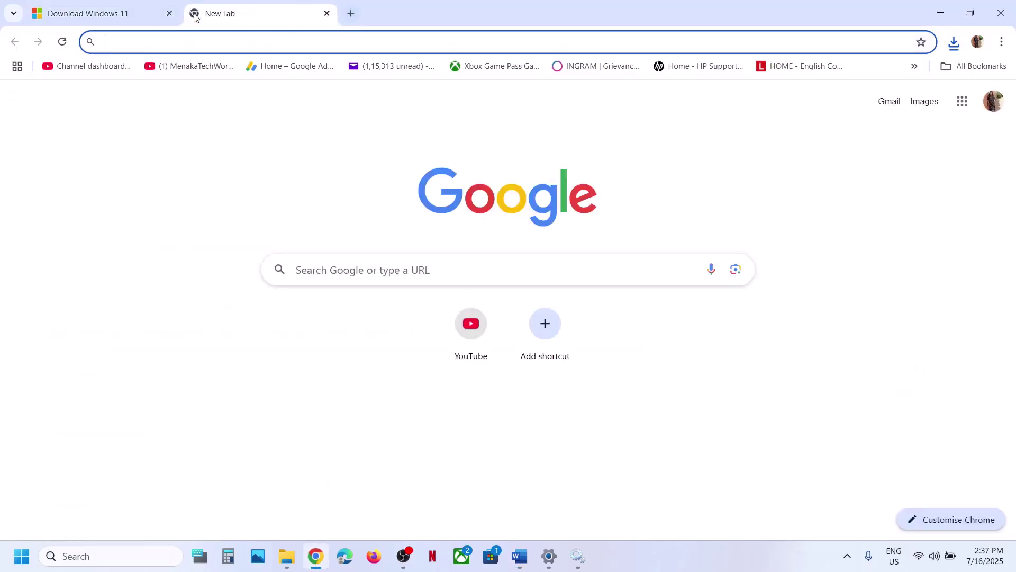
key(ctrl+v)
key(Return)
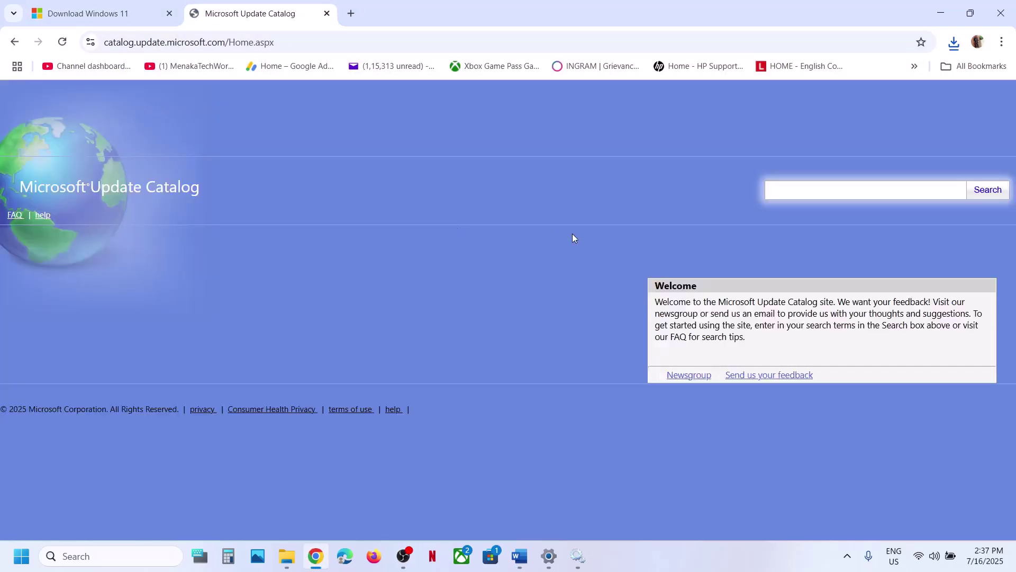
Step: Select the KB5062553 number in Settings' Windows Update history, then minimize Settings
click(549, 555)
click(69, 426)
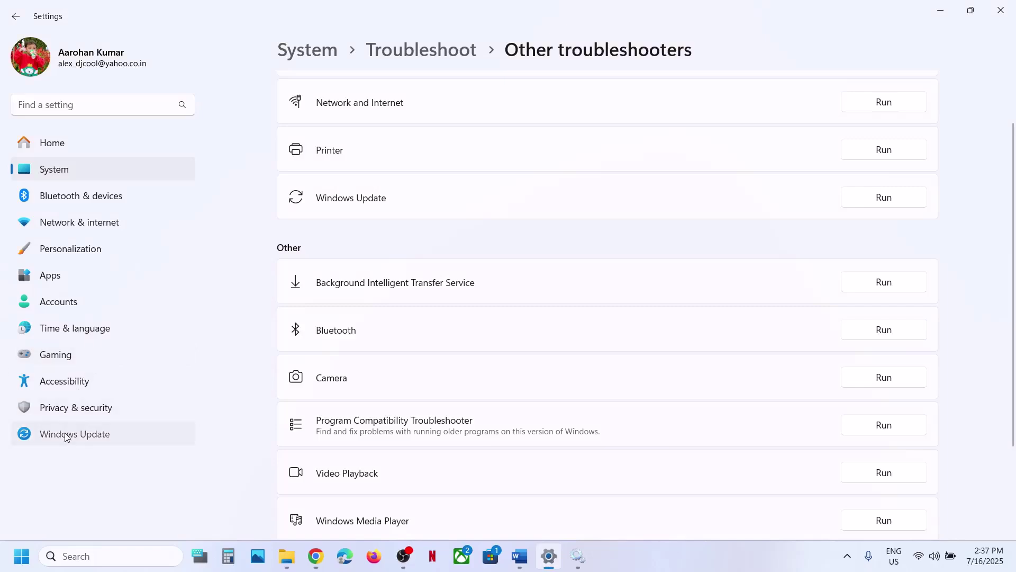
click(359, 286)
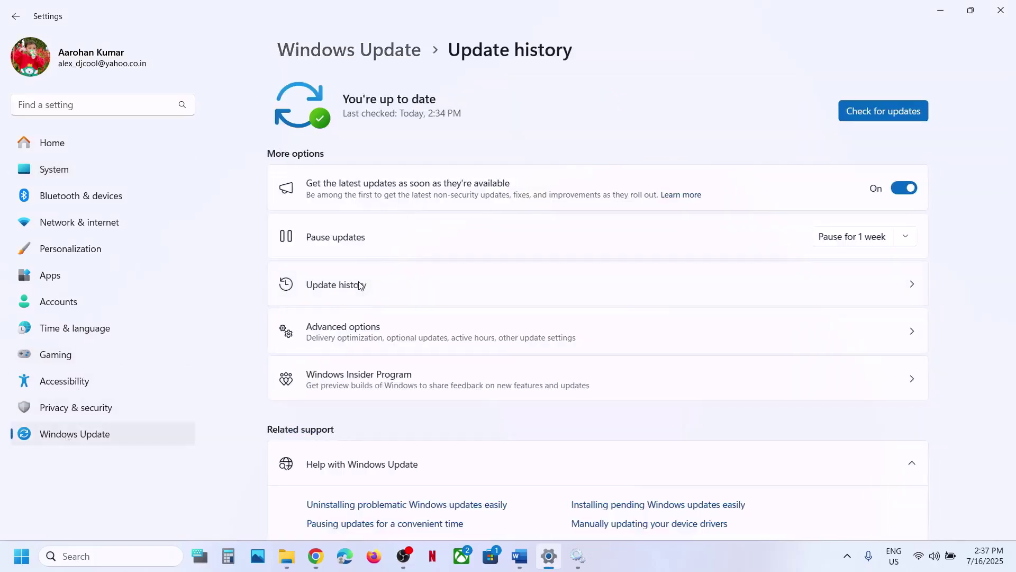
double_click(649, 170)
key(ctrl+c)
click(649, 170)
click(948, 14)
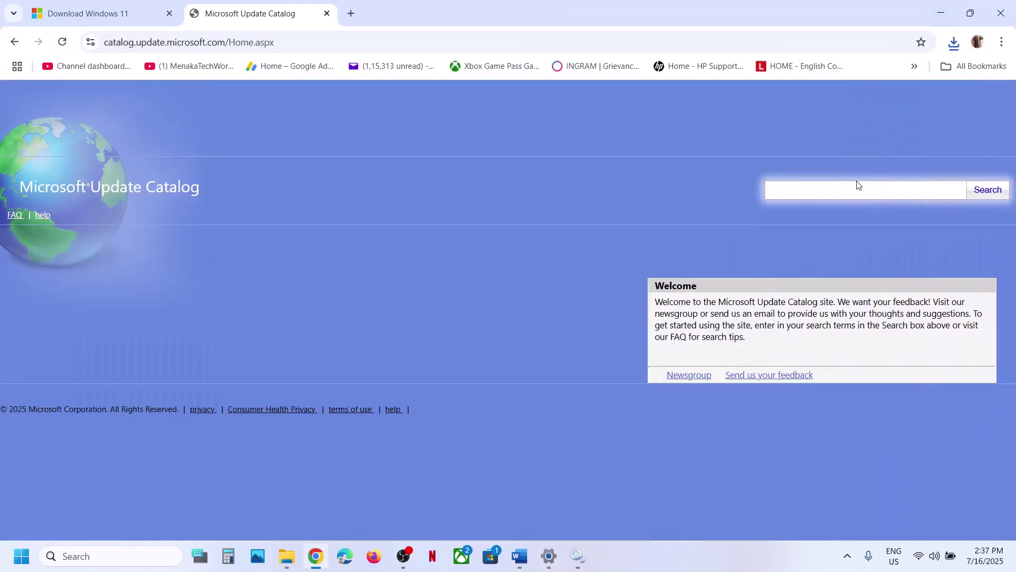
Step: Search the Microsoft Update Catalog for KB5062553, then start a Windows search for Settings
click(849, 187)
key(ctrl+v)
click(986, 196)
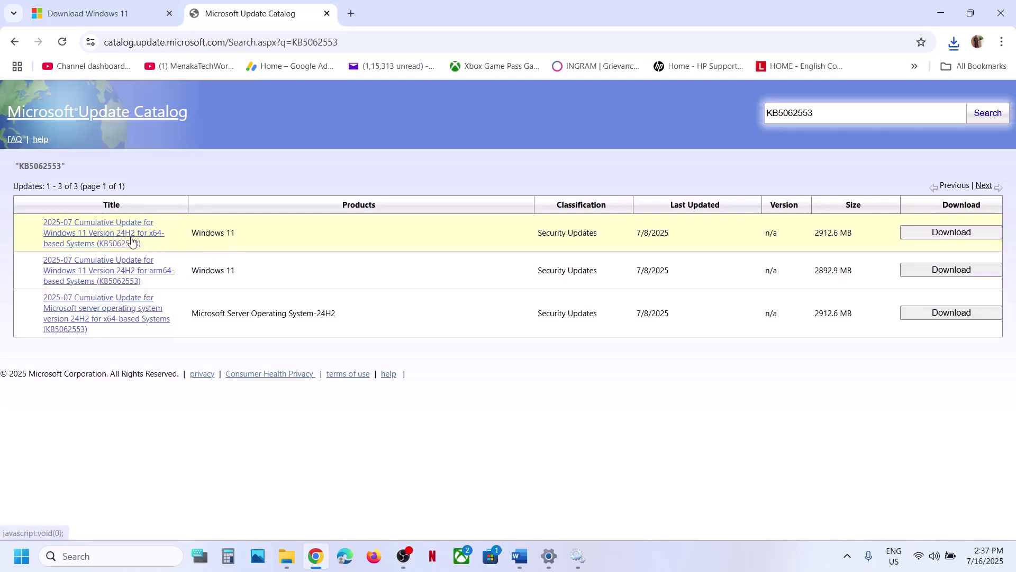
key(super)
text(i)
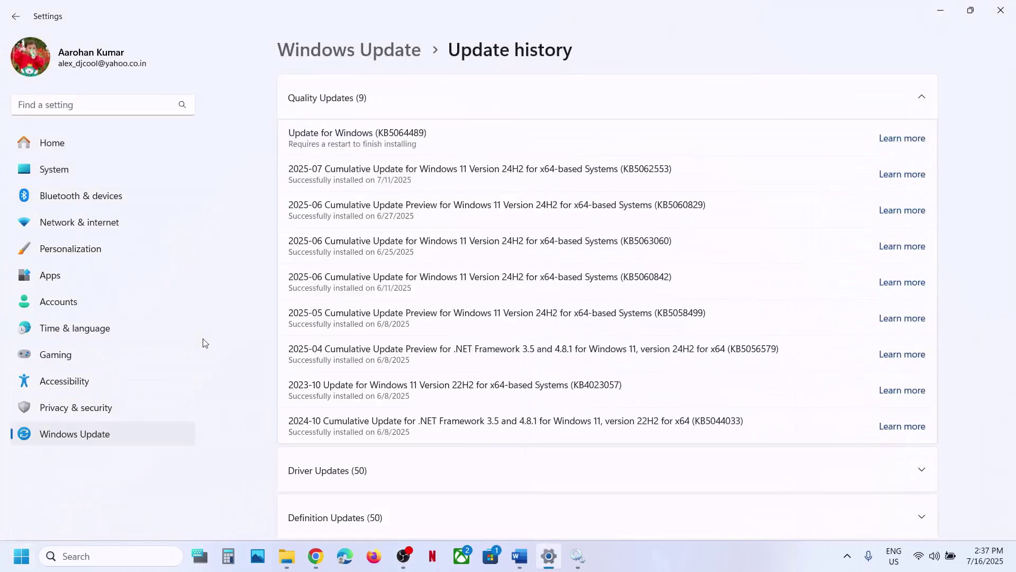
Step: Check System > About, which shows a 64-bit operating system on an x64-based processor
click(73, 168)
scroll(471, 370, down, 10)
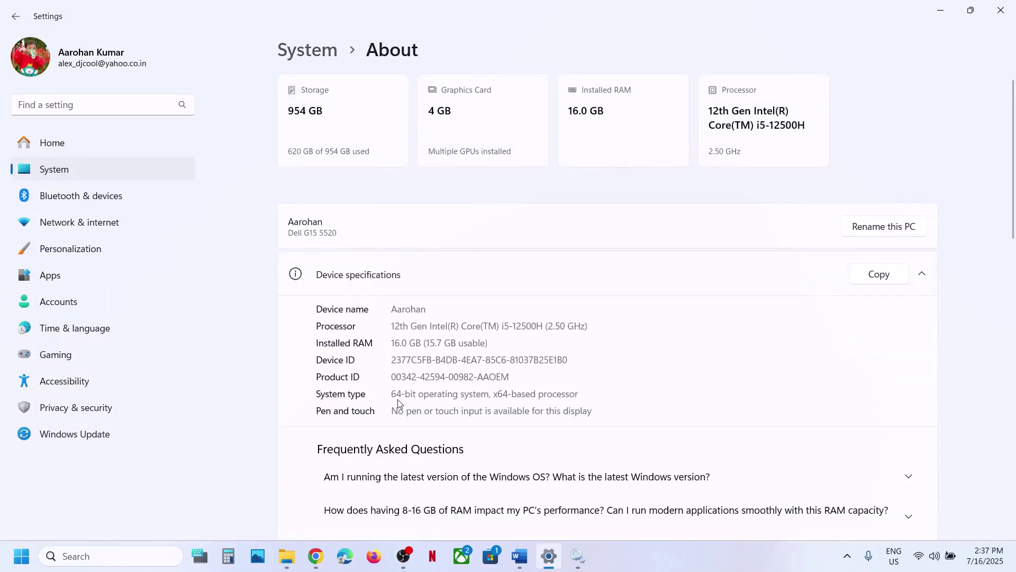
drag(395, 393, 579, 395)
click(940, 10)
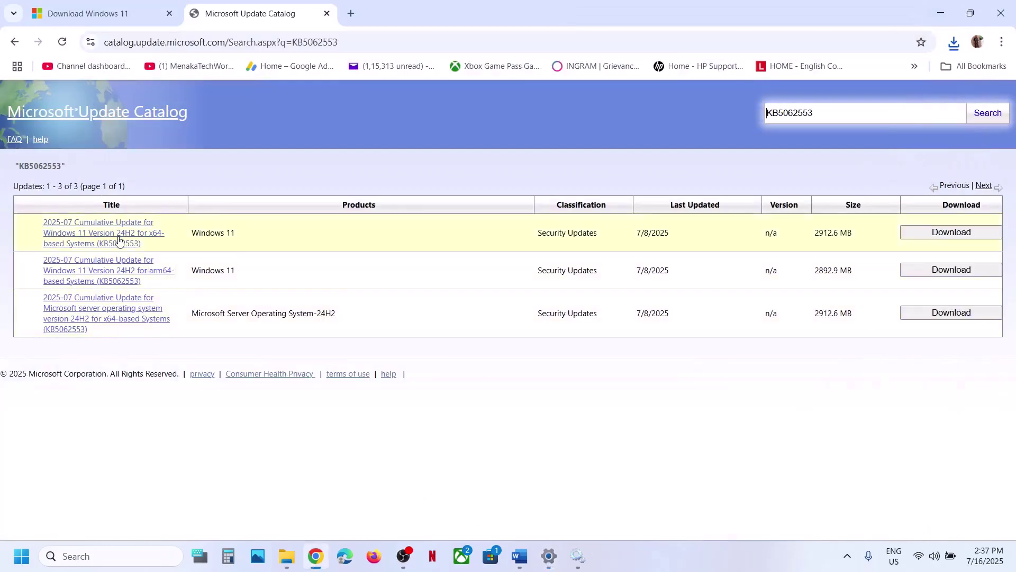
Step: Download the x64 KB5062553 .msu package and close the download window
click(928, 235)
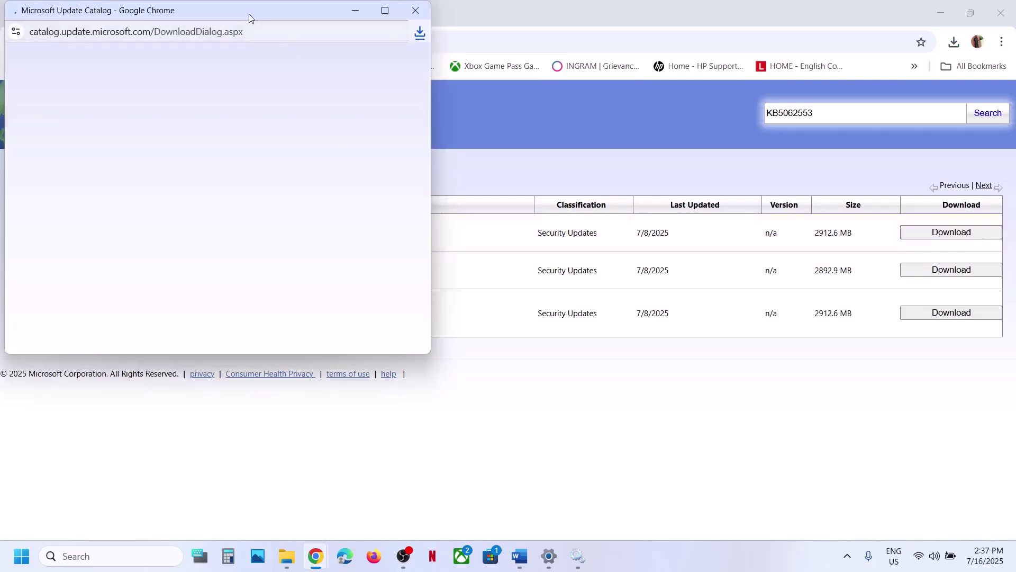
drag(249, 14, 564, 146)
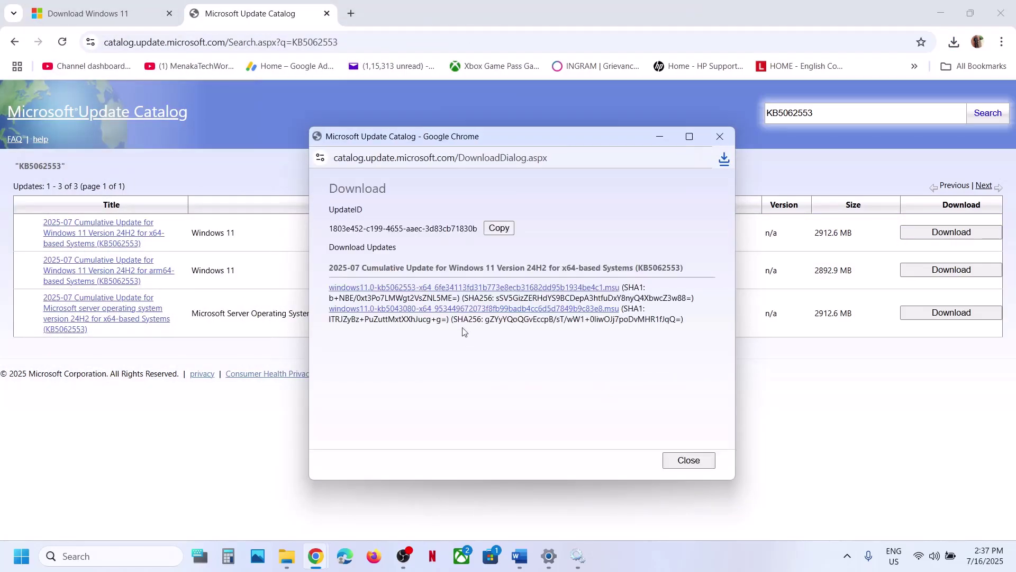
click(414, 288)
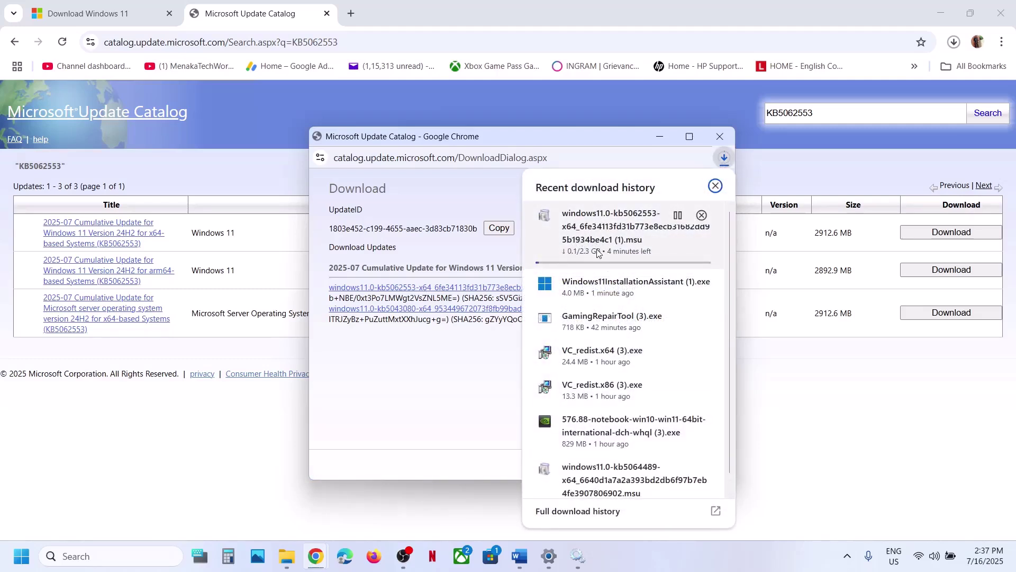
click(425, 375)
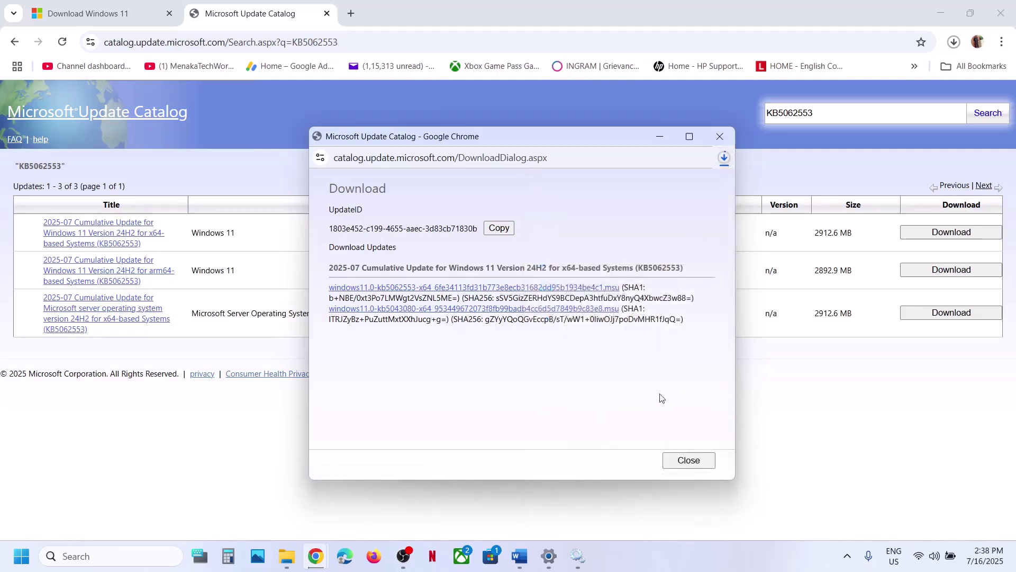
click(688, 460)
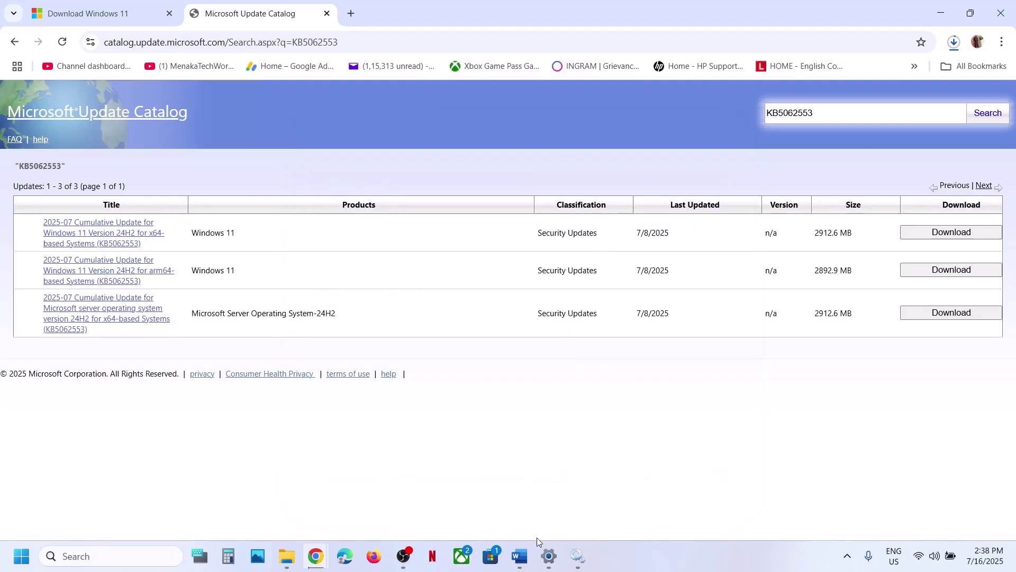
Step: Return to the Word guide at the Step 7 SC config command line
click(520, 555)
scroll(323, 330, down, 3)
click(82, 340)
Step: Copy the Step 7 command block from SC config through net start appidsvc
drag(44, 341, 43, 341)
scroll(44, 340, down, 8)
scroll(44, 345, down, 12)
scroll(44, 341, down, 5)
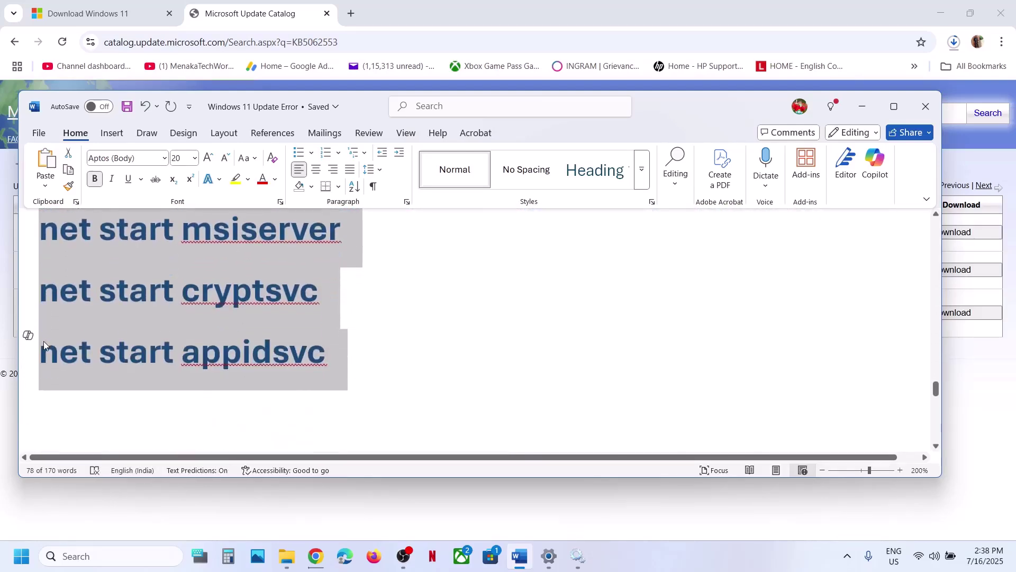
right_click(128, 299)
click(174, 95)
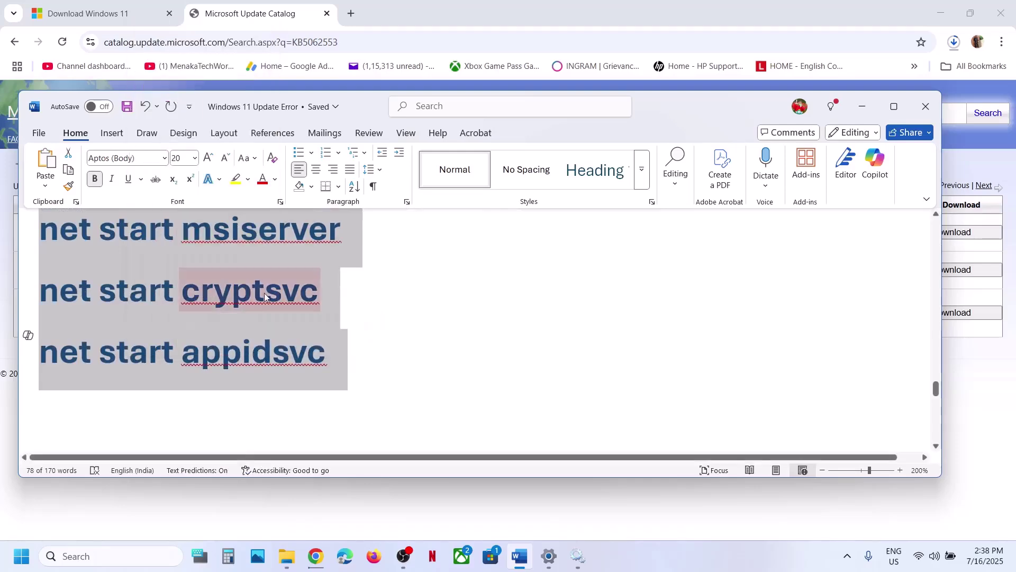
Step: Open Windows search to look for Notepad
scroll(265, 293, down, 2)
scroll(264, 293, up, 1)
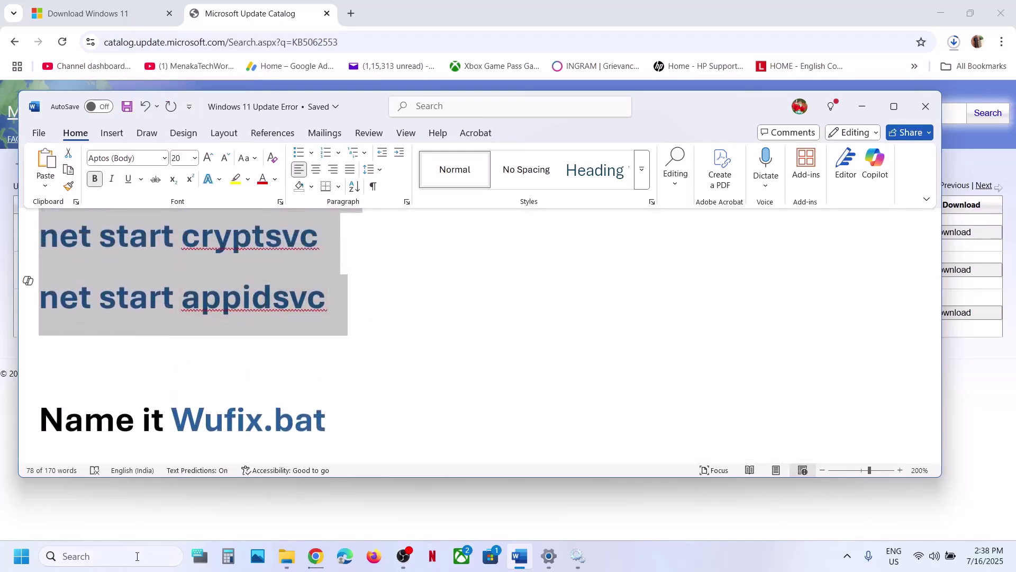
click(137, 556)
Step: Open Notepad and paste the copied reset commands
text(note)
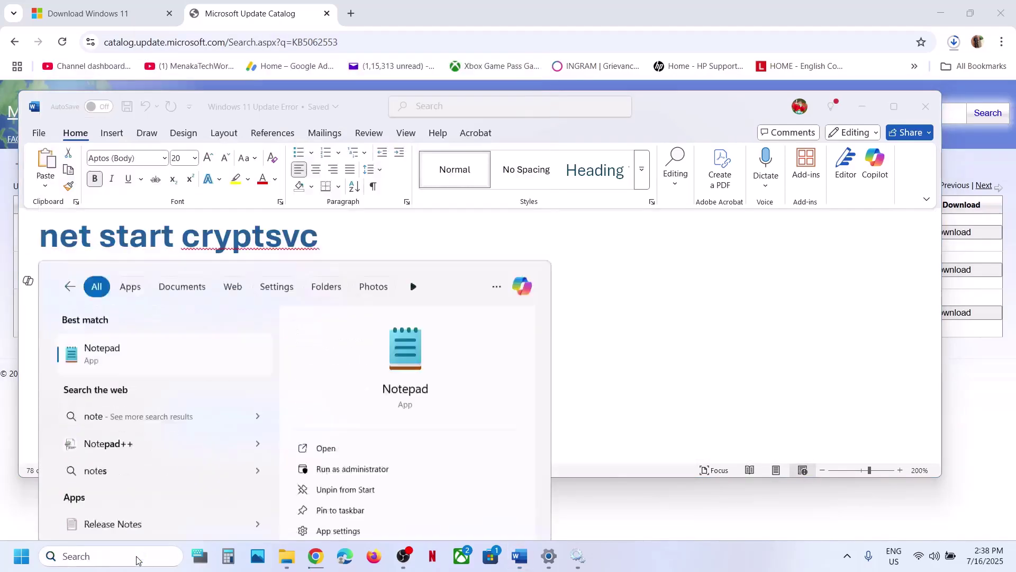
key(Return)
right_click(412, 439)
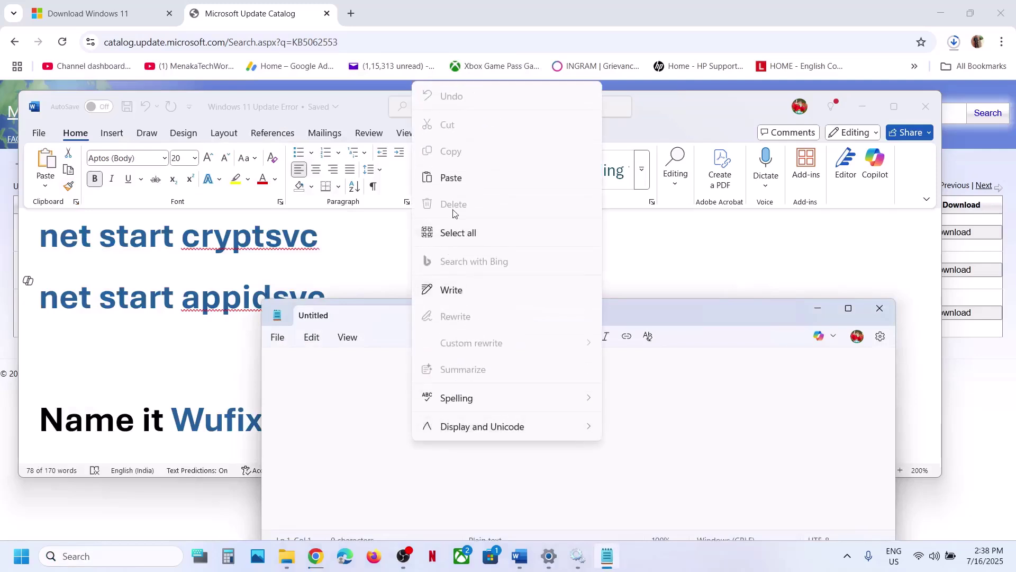
click(451, 178)
Step: Start Save As and choose the Desktop folder
click(278, 337)
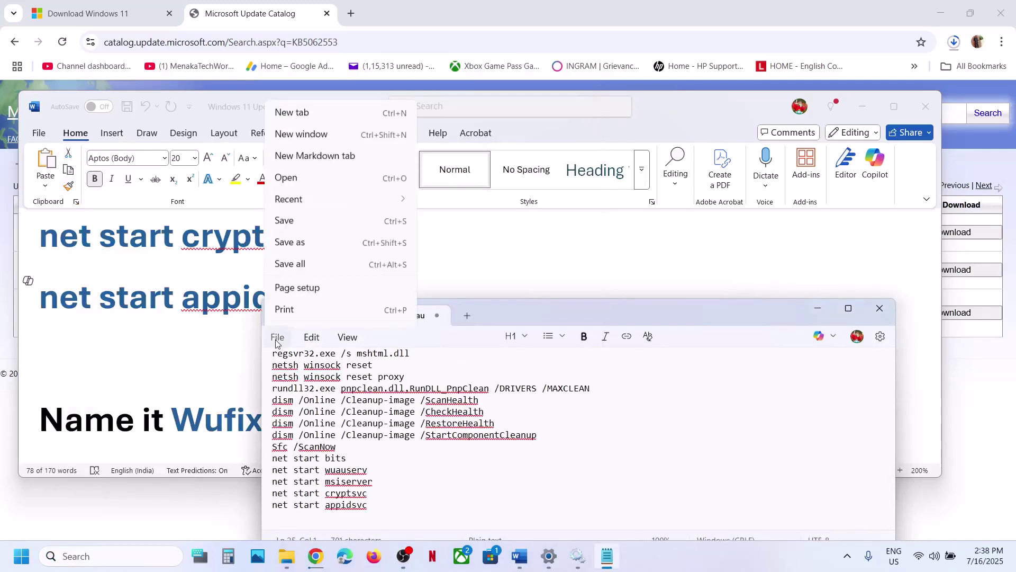
click(311, 337)
click(277, 337)
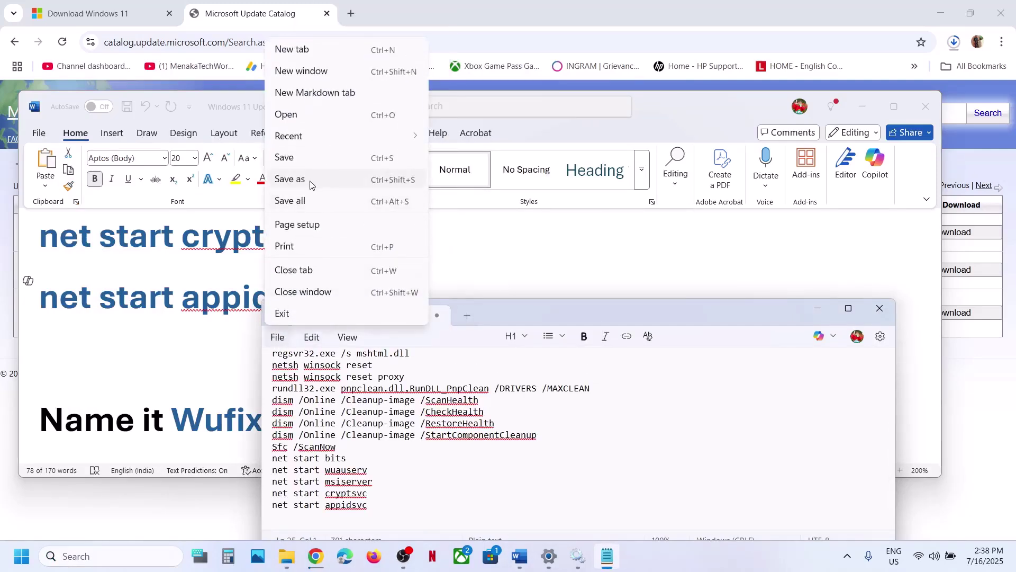
click(290, 179)
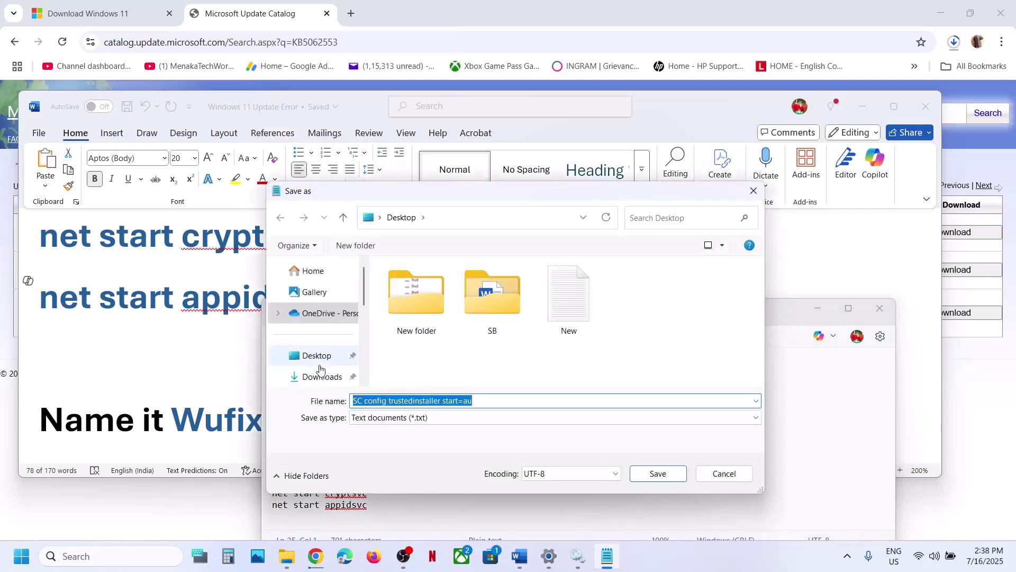
click(319, 363)
Step: Save the file as Wufix.bat with All files type, then close Notepad and show the desktop
click(223, 422)
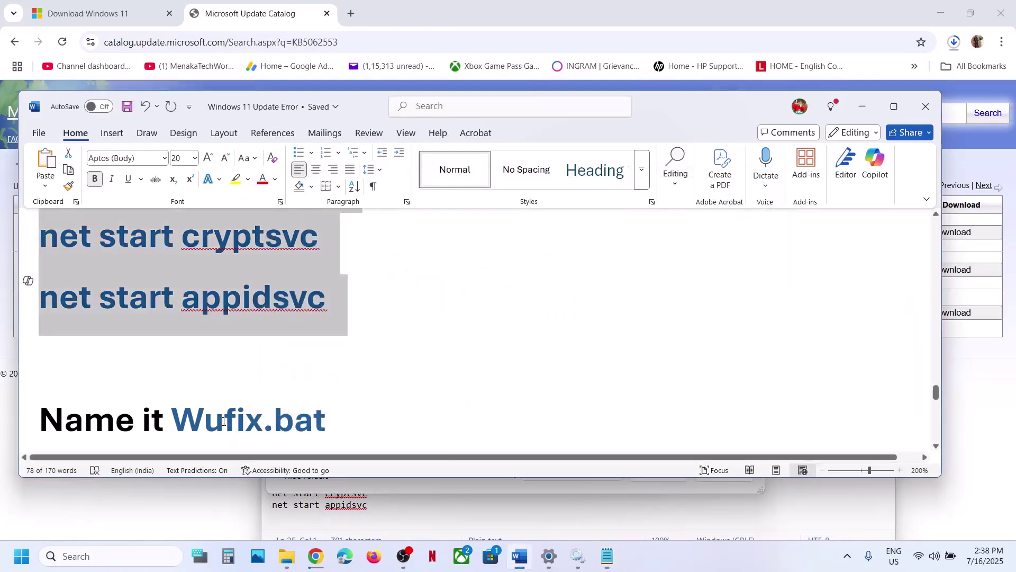
drag(335, 414, 171, 418)
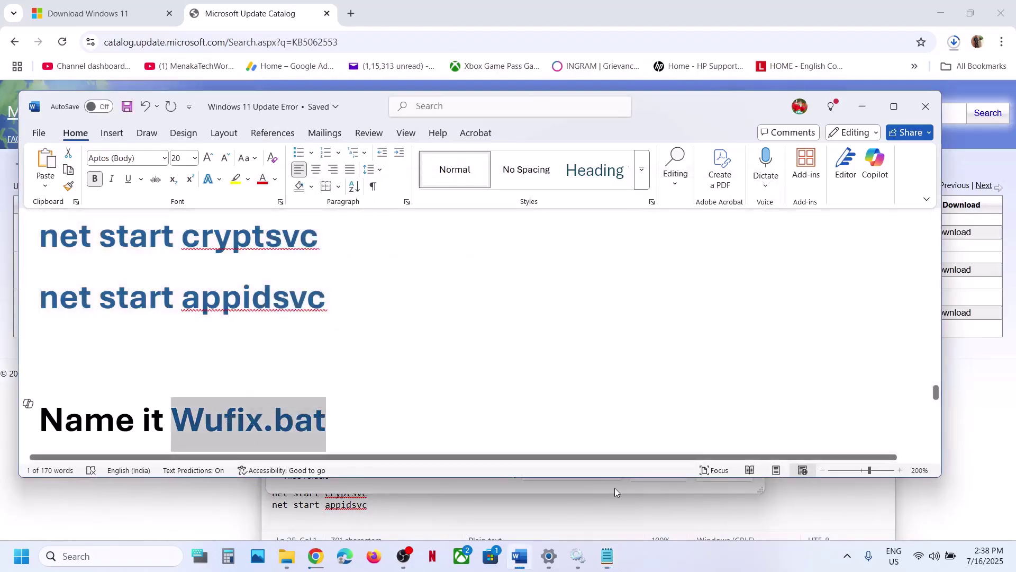
click(620, 556)
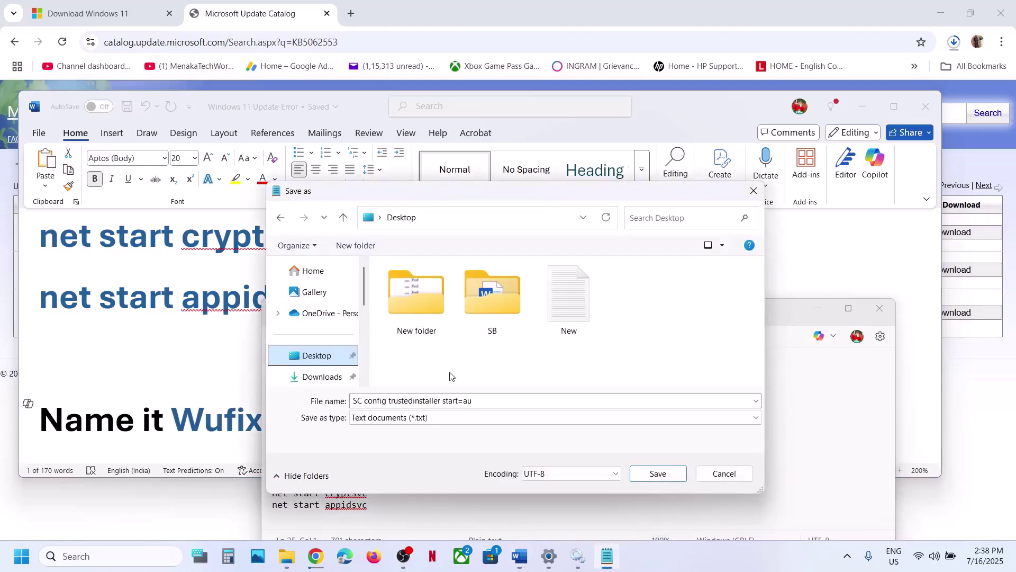
click(478, 401)
key(ctrl+v)
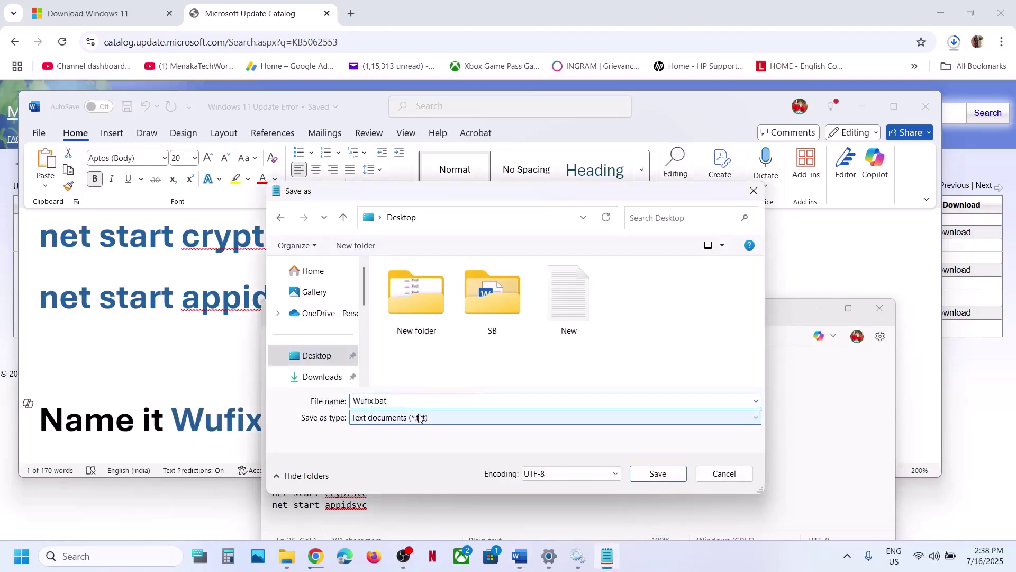
click(421, 418)
click(395, 442)
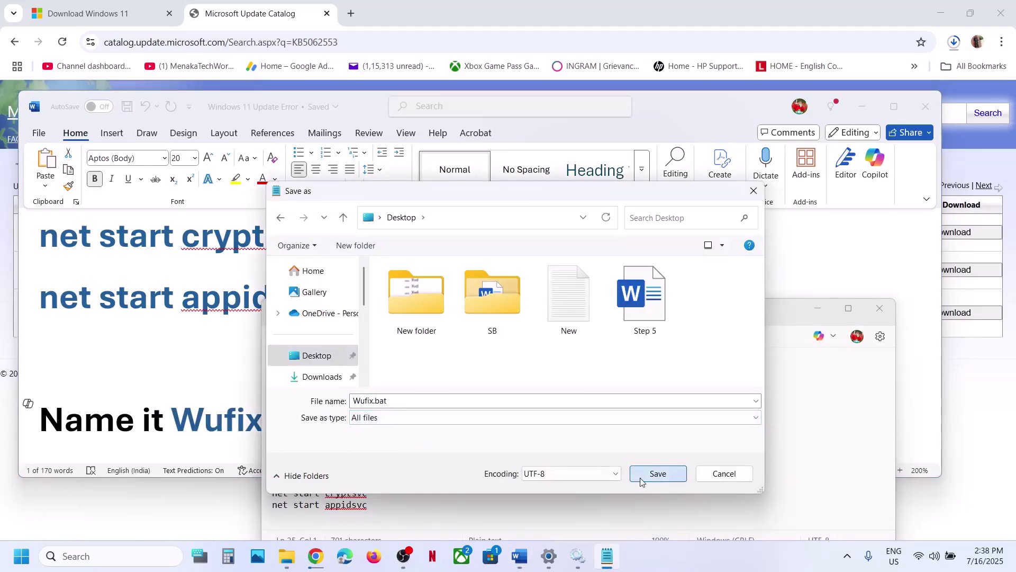
click(640, 477)
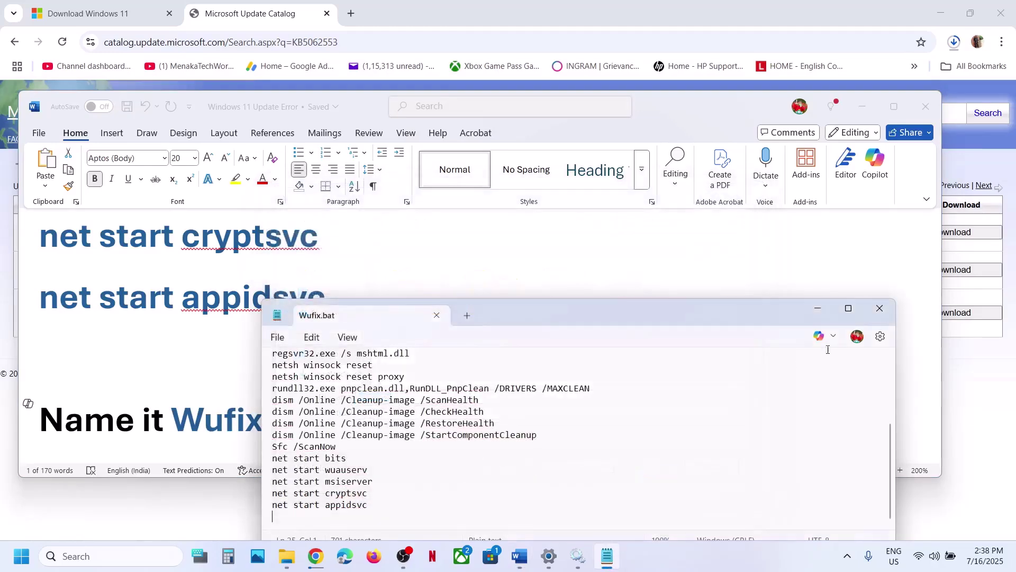
click(879, 309)
key(super+d)
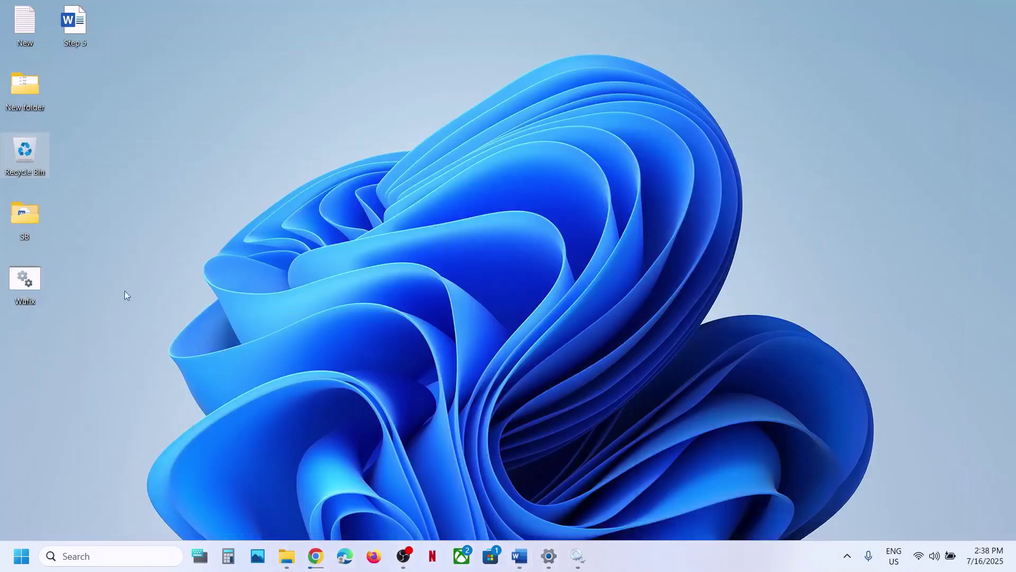
Step: Run Wufix.bat as administrator and approve the UAC prompt
right_click(23, 285)
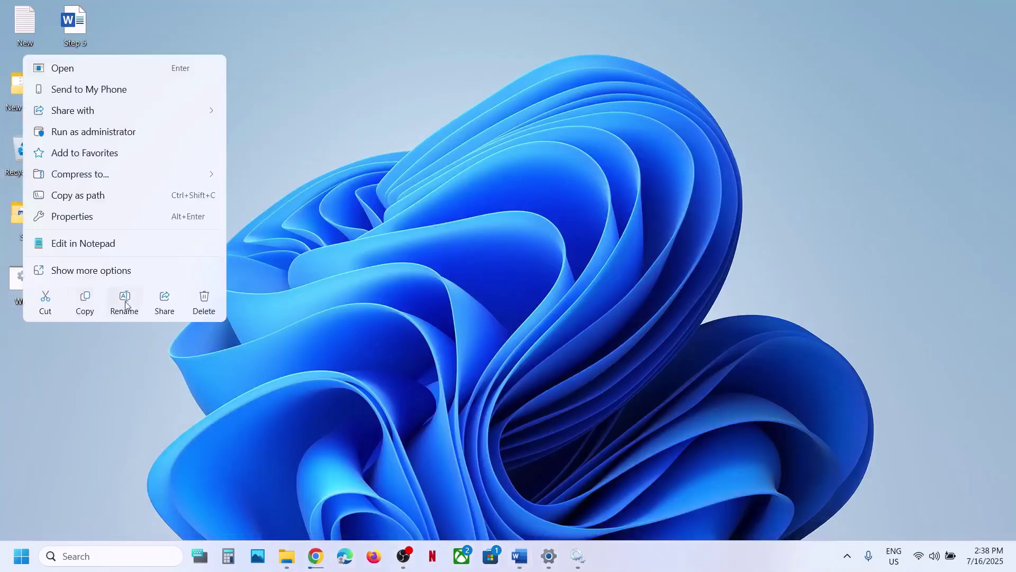
click(132, 137)
click(458, 391)
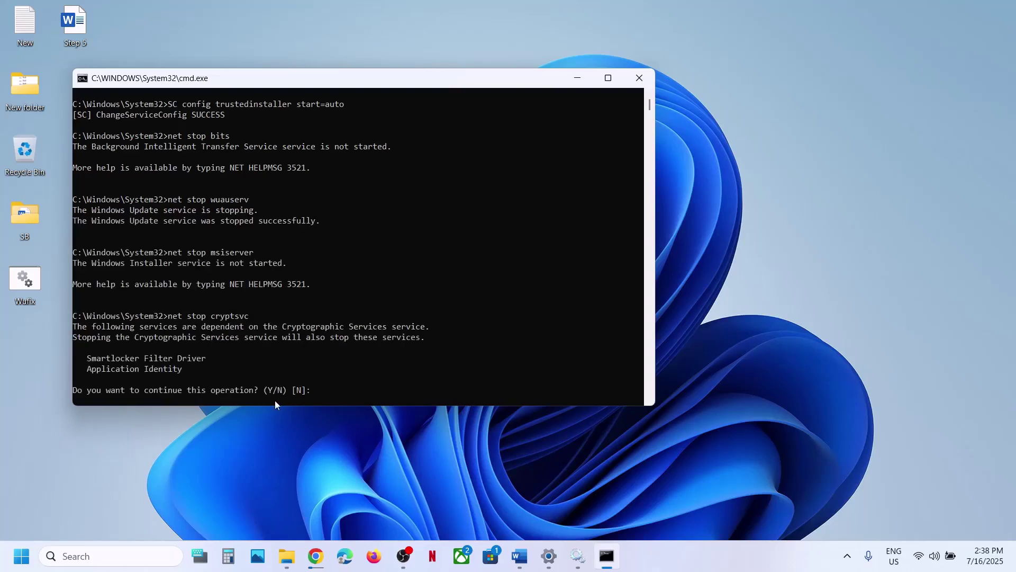
Step: Answer Y to stop Cryptographic Services so the script runs on to the Winsock resets
text(Y)
key(Return)
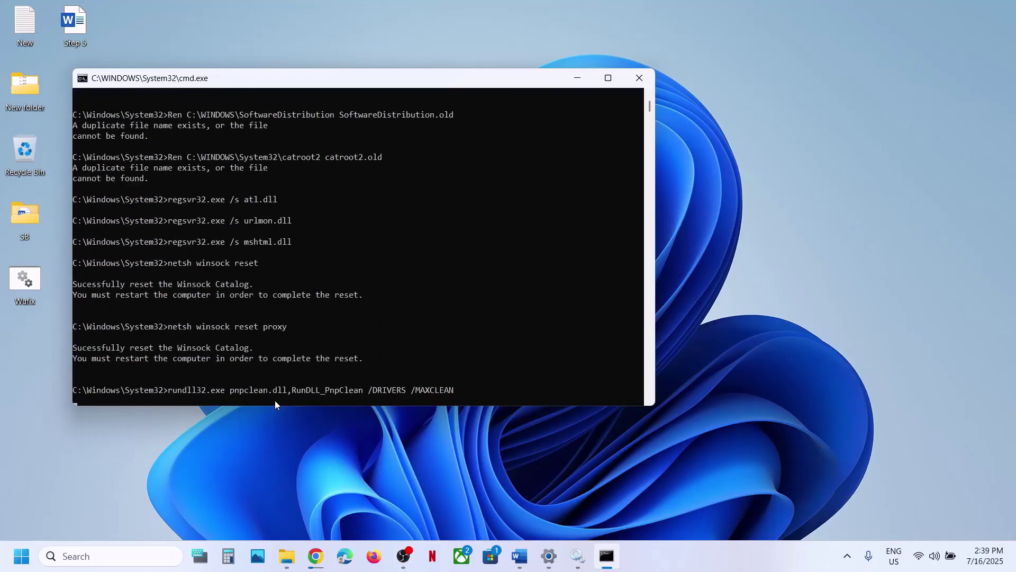
click(519, 556)
Step: Review the guide's DISM commands, including StartComponentCleanup
scroll(369, 387, up, 10)
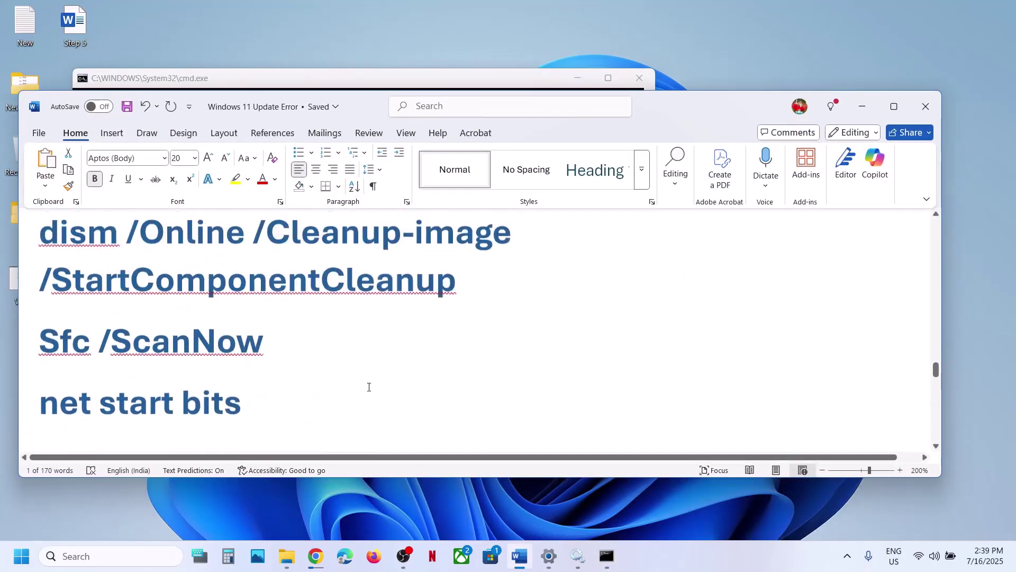
scroll(369, 387, up, 2)
double_click(54, 279)
drag(46, 275, 516, 397)
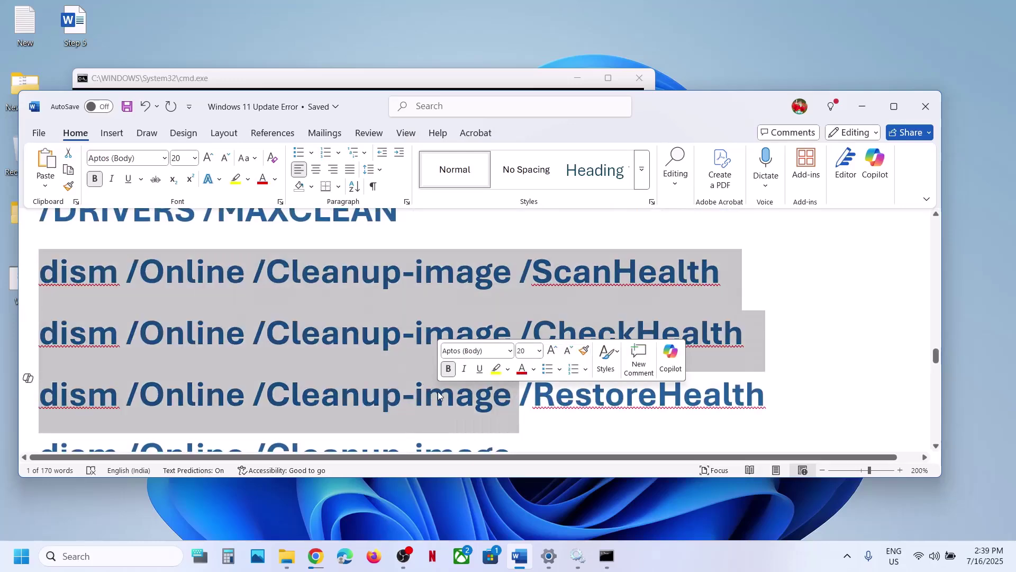
scroll(438, 391, down, 3)
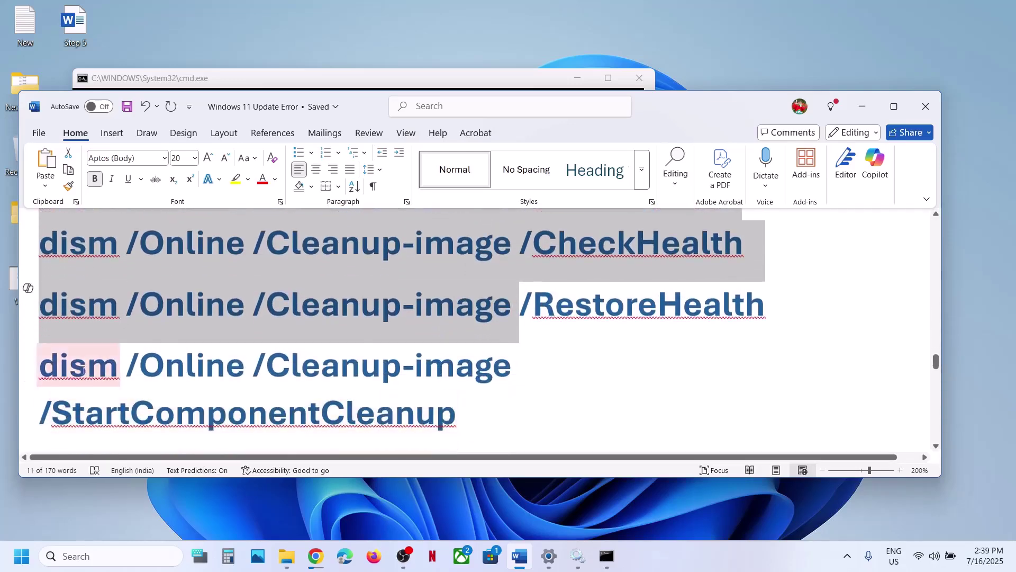
drag(53, 365, 426, 416)
Step: Review the Sfc /ScanNow and net start commands, then minimize Word
scroll(426, 417, down, 4)
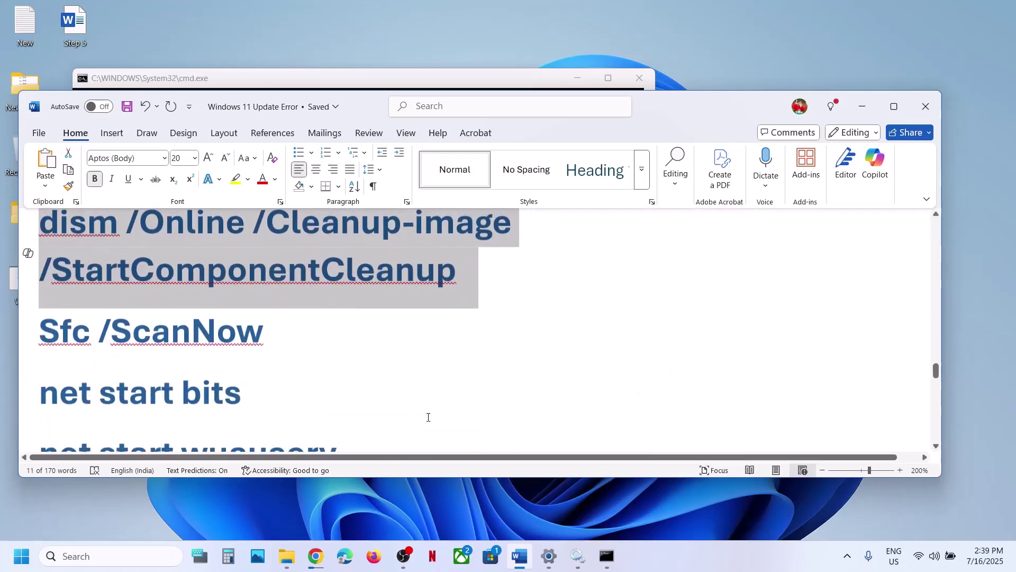
drag(61, 344, 221, 347)
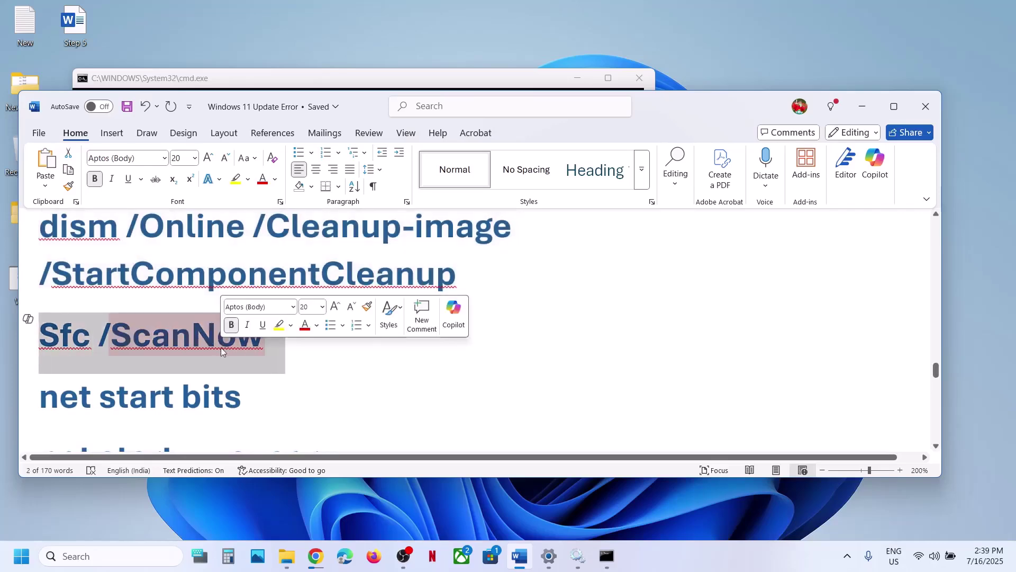
scroll(221, 347, down, 4)
drag(63, 252, 363, 412)
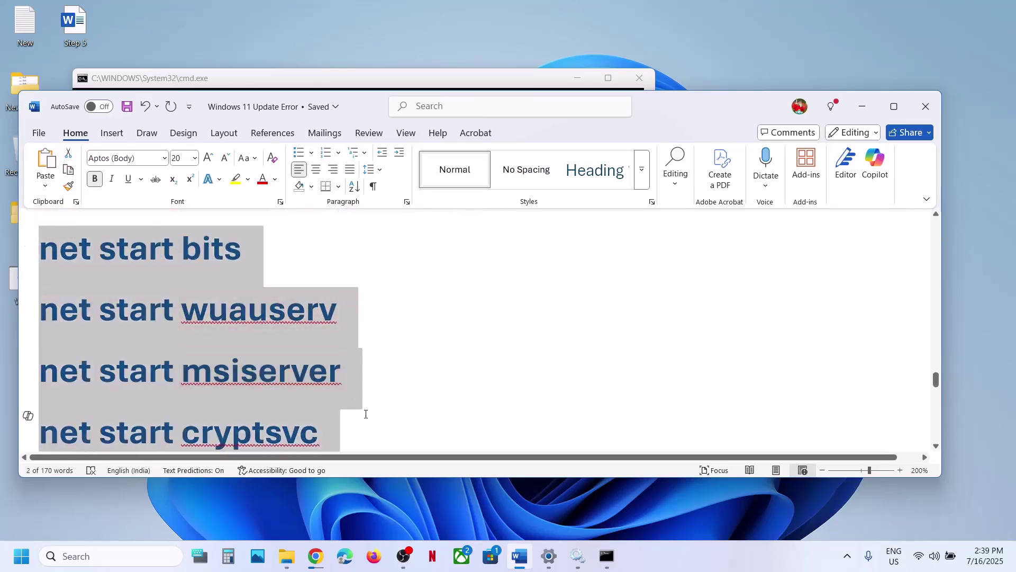
scroll(363, 413, down, 3)
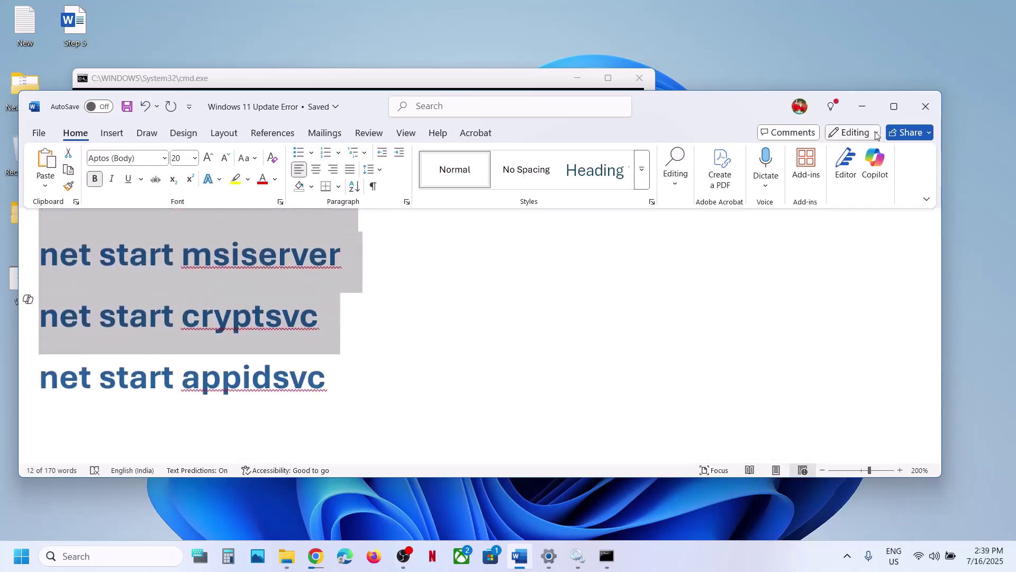
click(862, 106)
Step: Resume the DISM ScanHealth output in Command Prompt, then bring the Word notes forward
click(289, 369)
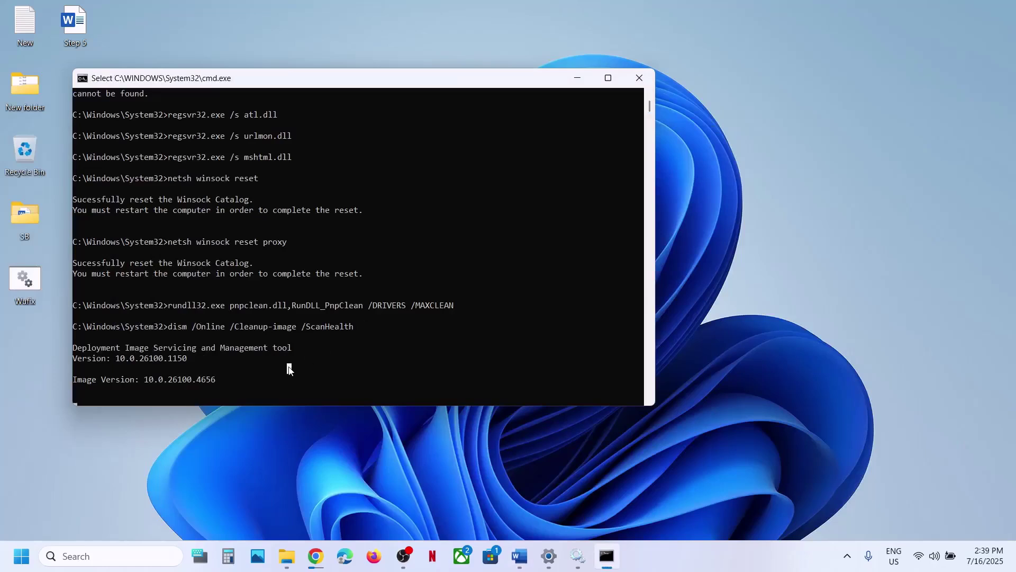
right_click(288, 366)
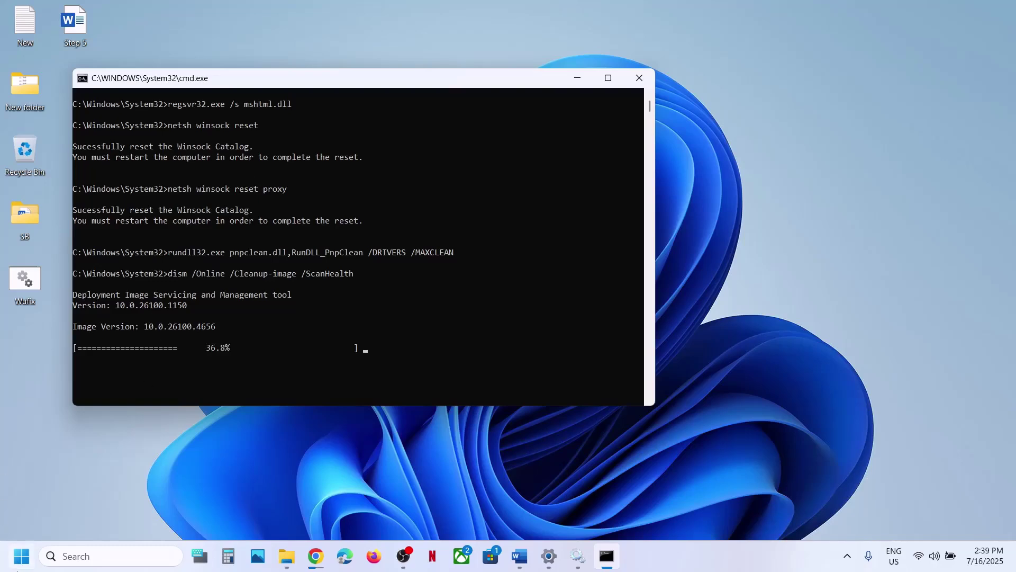
key(super)
click(380, 506)
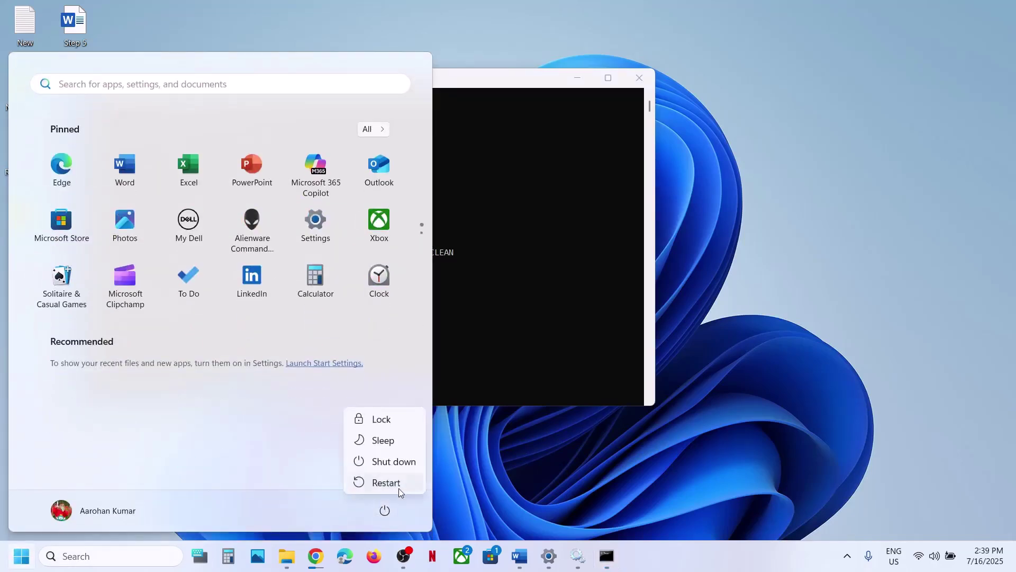
click(518, 556)
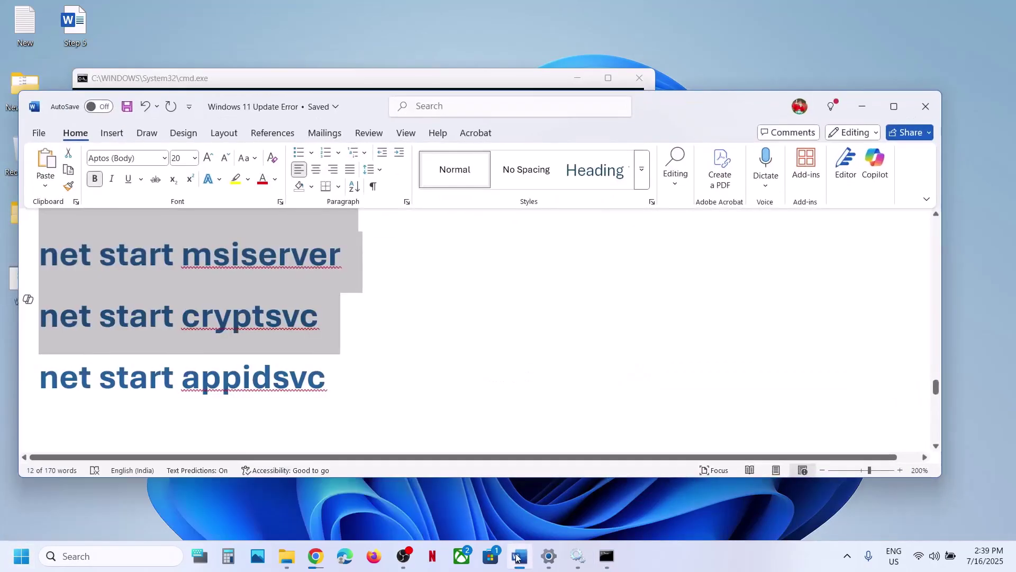
Step: Mark the Step 8 option name 'Fix Problems Using Windows Update' in the guide
scroll(401, 372, down, 6)
scroll(402, 372, down, 5)
scroll(391, 349, up, 1)
drag(377, 327, 193, 401)
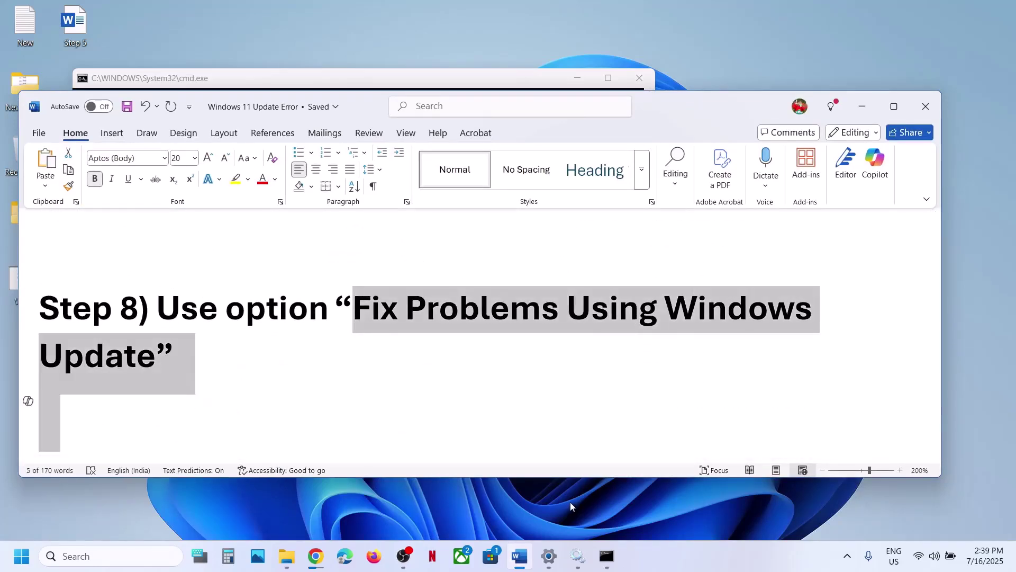
Step: Open Settings > Windows Update > Advanced options > Recovery, then return to Word's Step 9
click(549, 556)
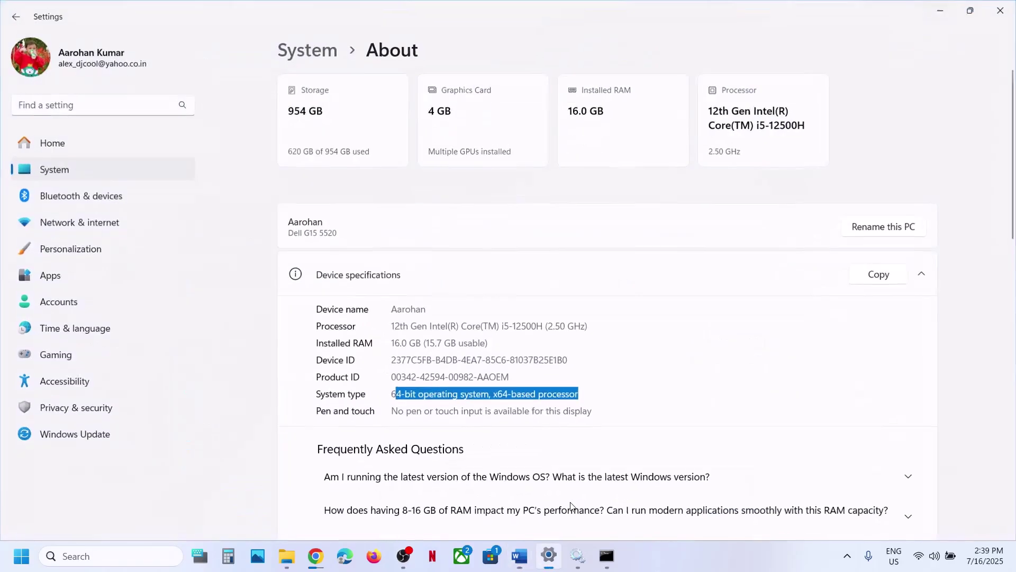
click(94, 435)
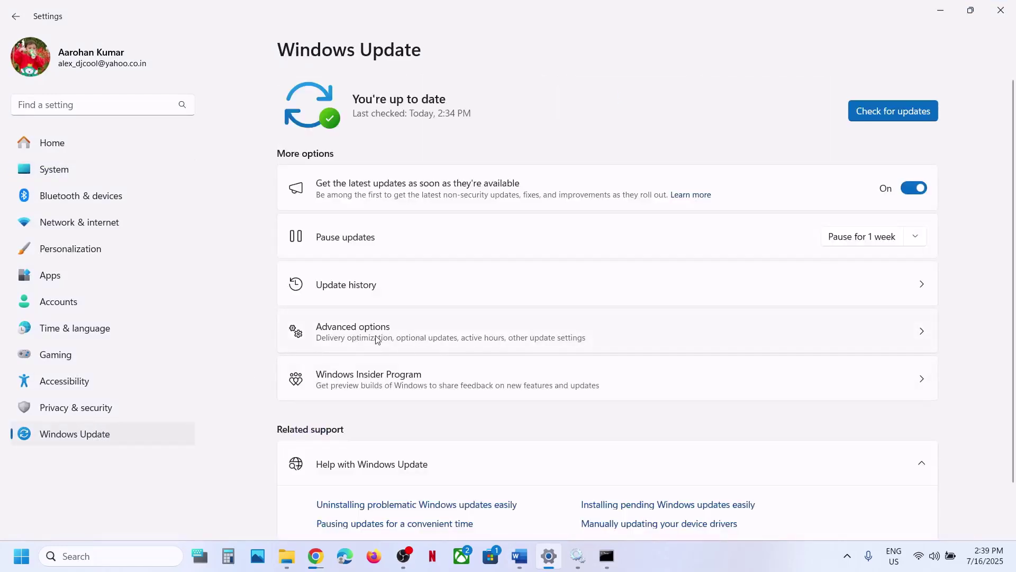
click(377, 339)
scroll(373, 360, down, 2)
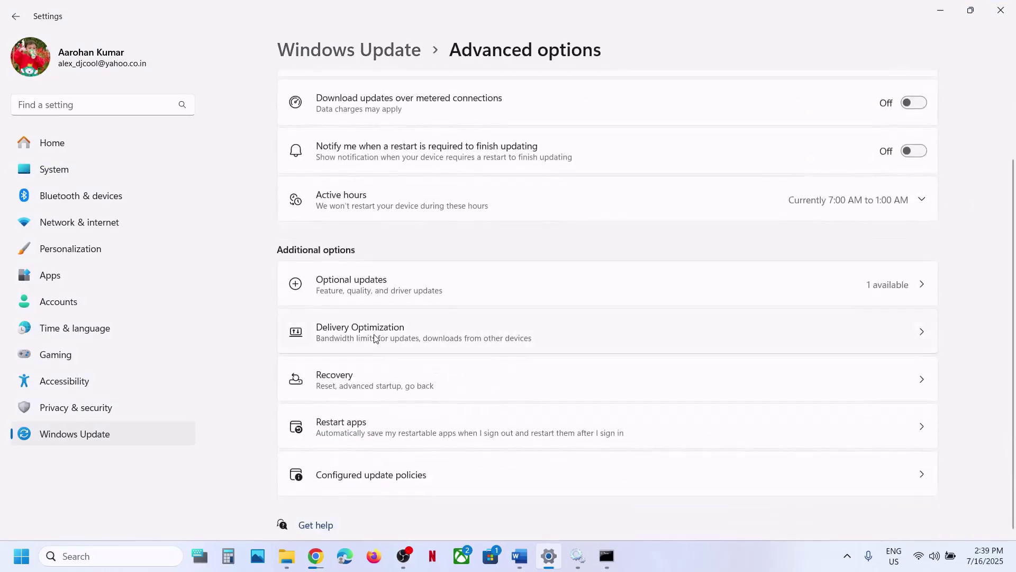
click(367, 382)
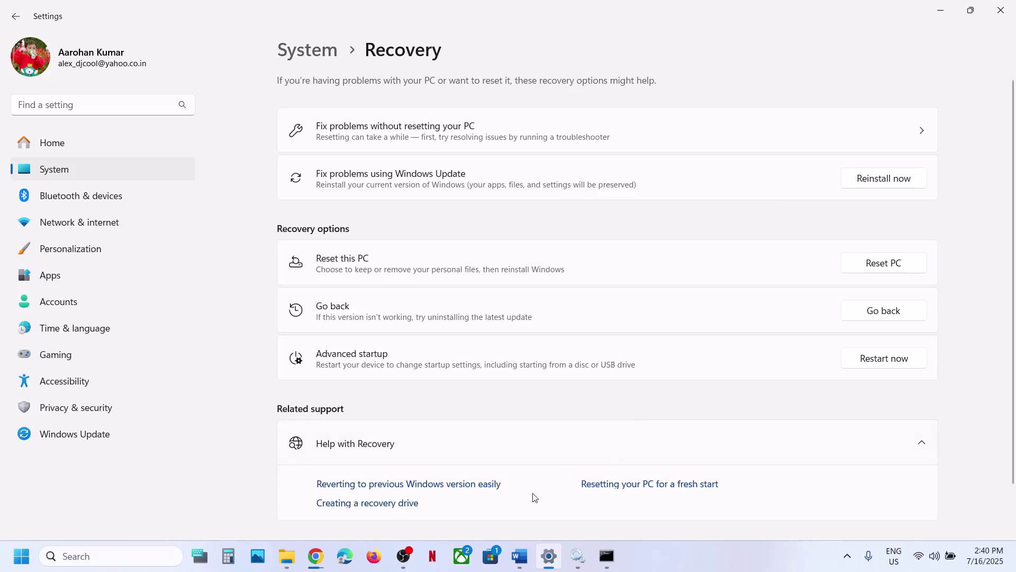
click(521, 560)
scroll(356, 342, down, 3)
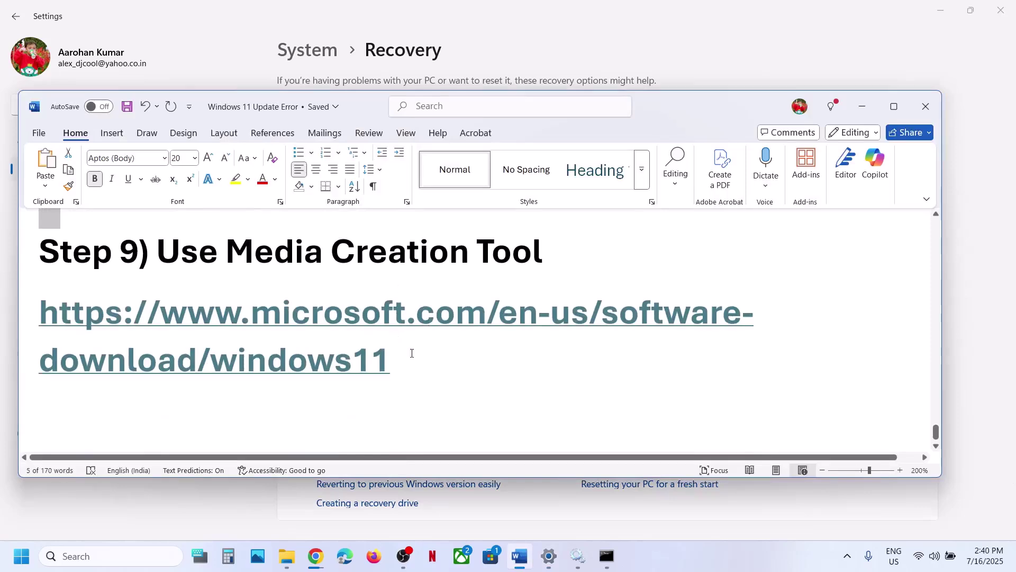
Step: Load the Windows 11 download URL in a new Chrome tab and download the media creation tool
triple_click(412, 353)
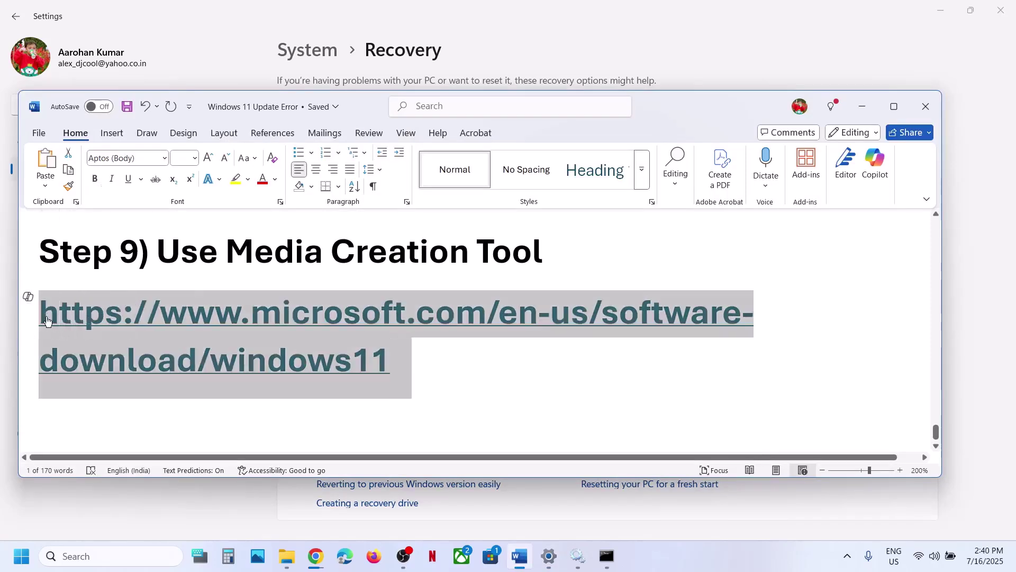
click(316, 555)
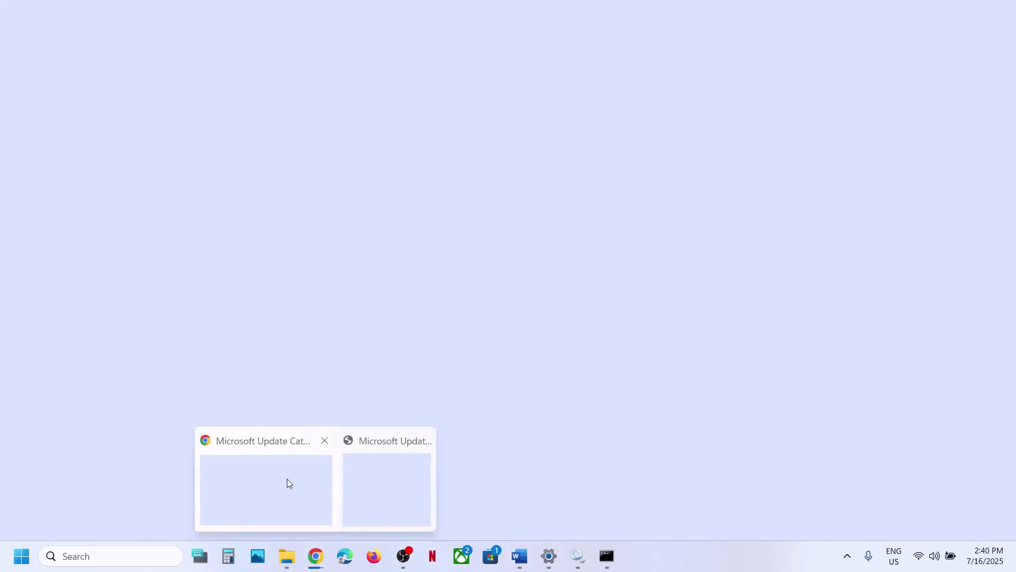
click(287, 479)
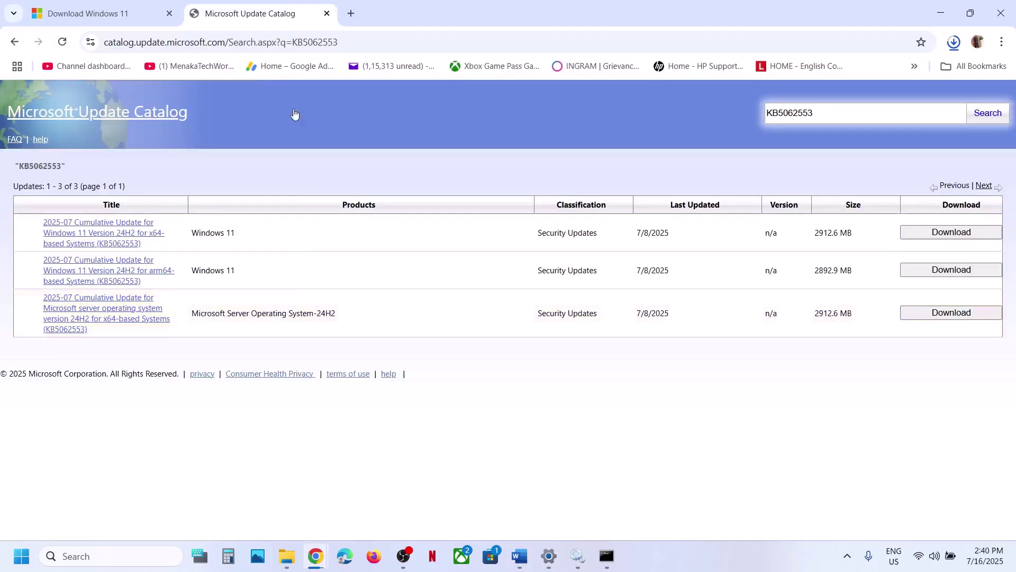
click(349, 13)
text(microsoft.com/en-us/software-download/windows11)
key(Return)
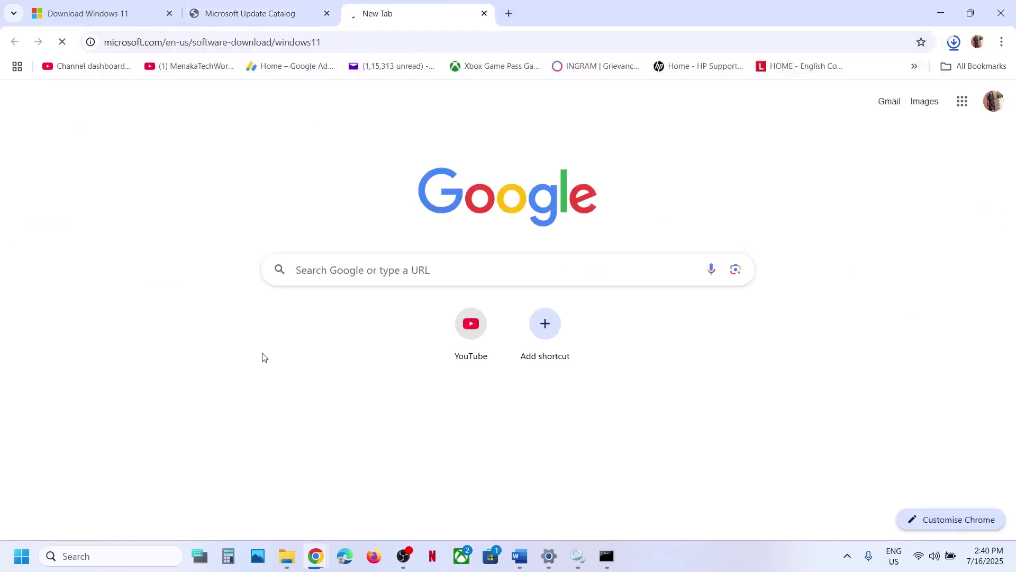
scroll(263, 353, down, 7)
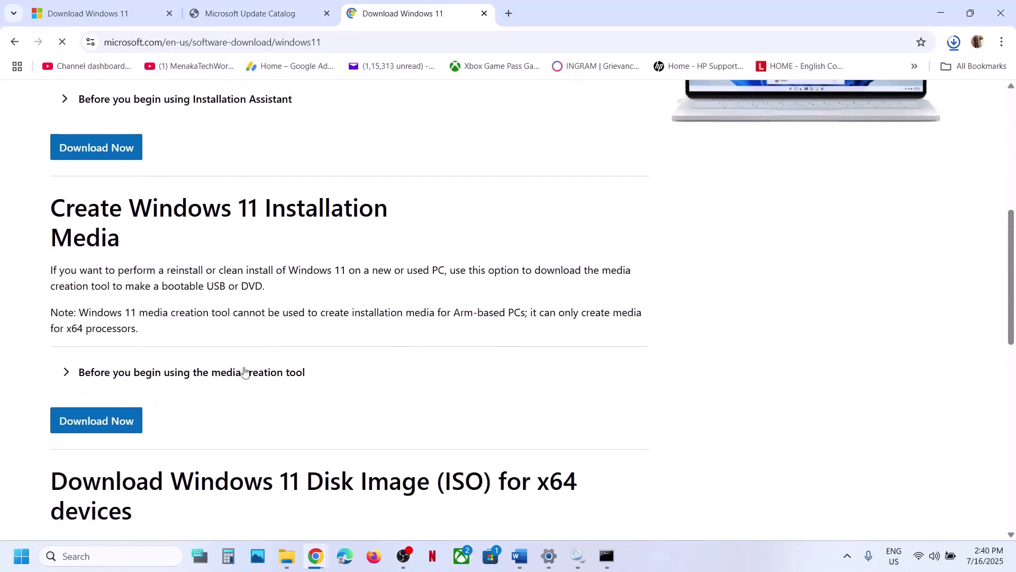
click(115, 425)
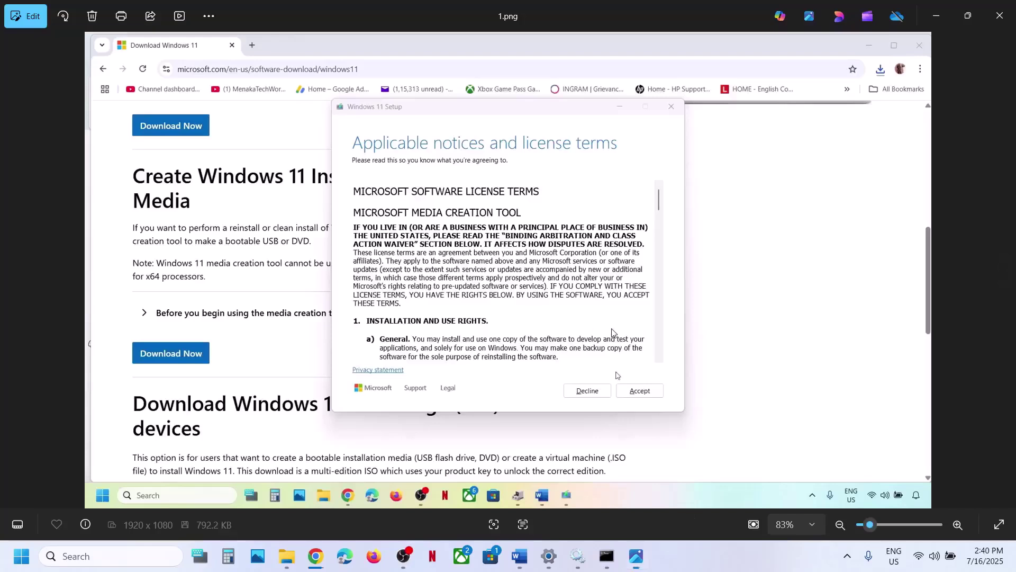
Step: Page through the media creation tool screenshots, from language and edition to the ISO on the Desktop
key(Right)
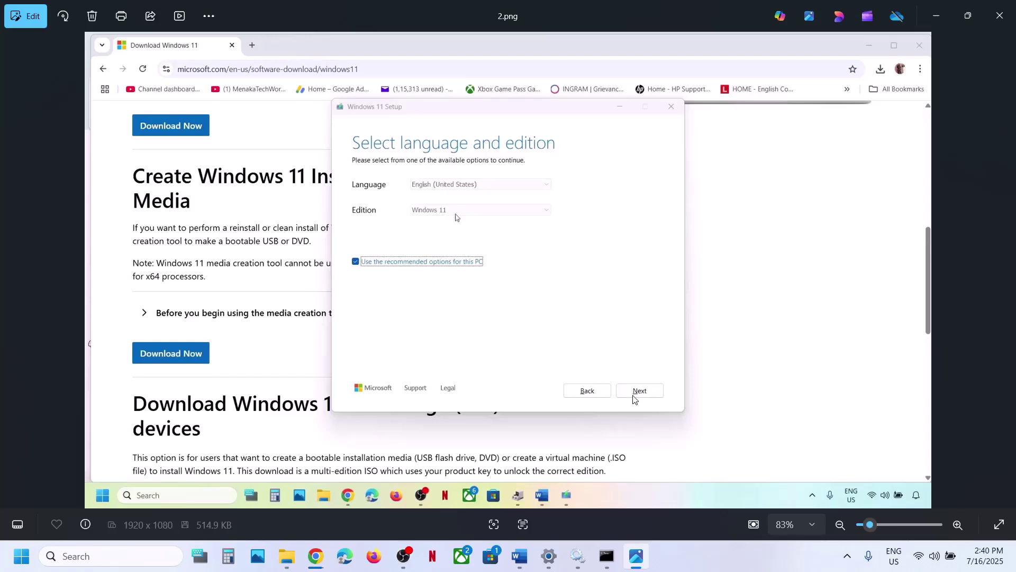
key(Right)
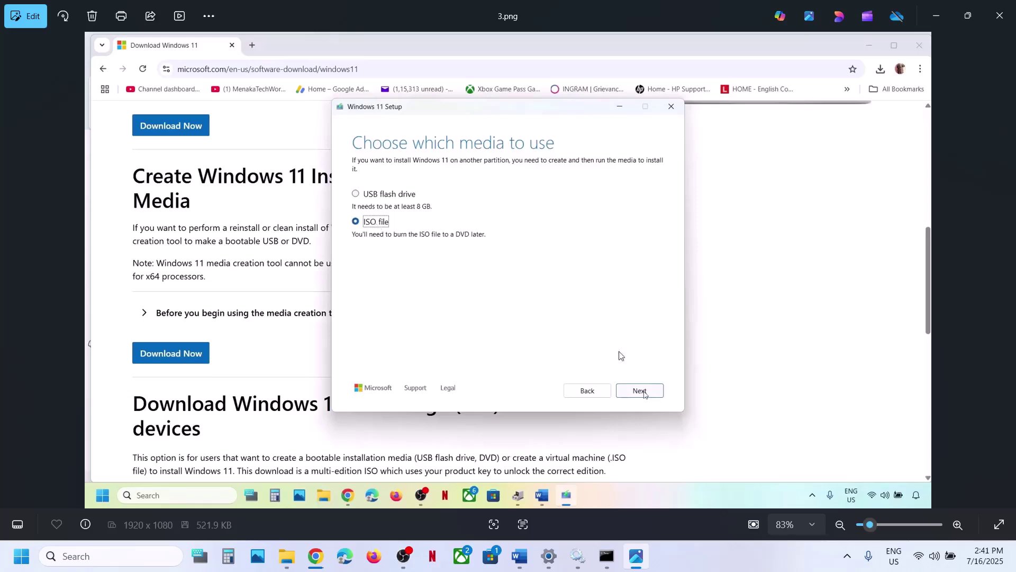
key(Right)
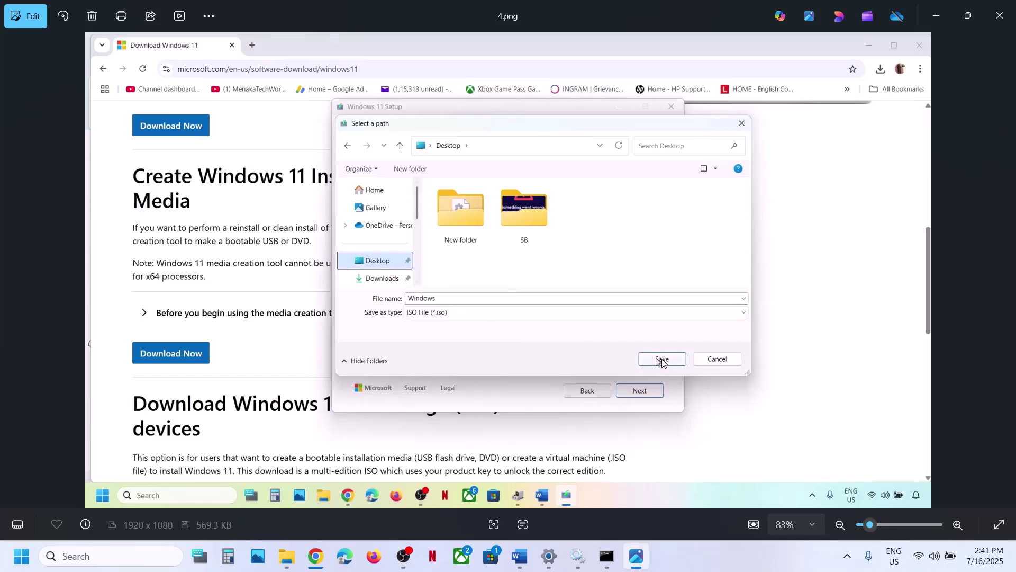
key(Right)
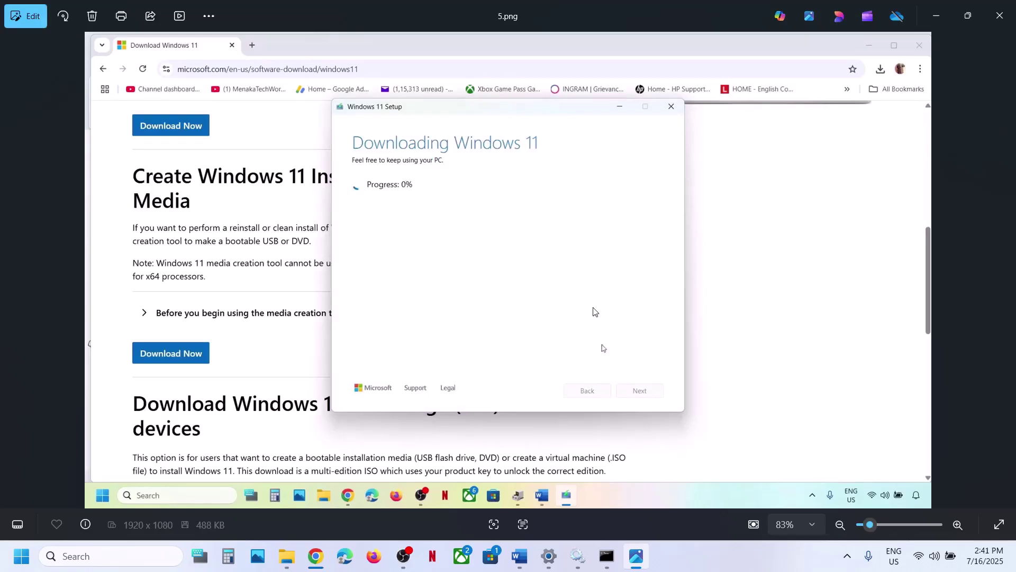
key(Right)
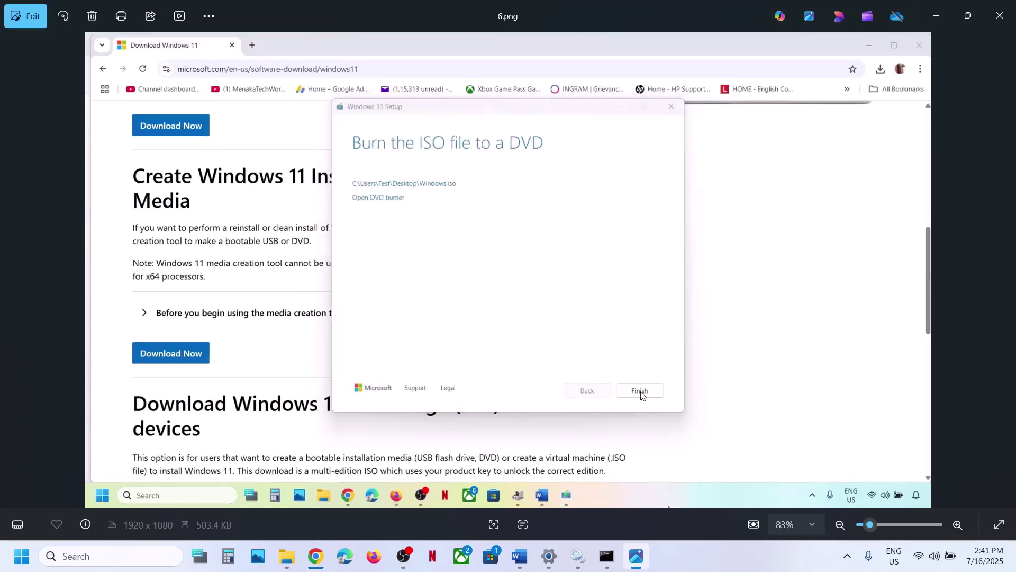
key(Right)
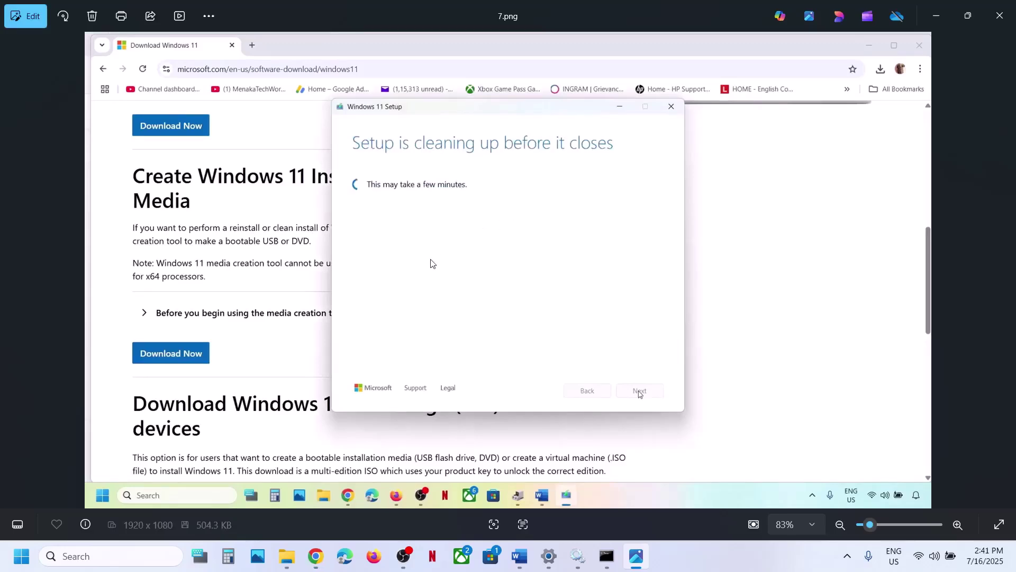
key(Right)
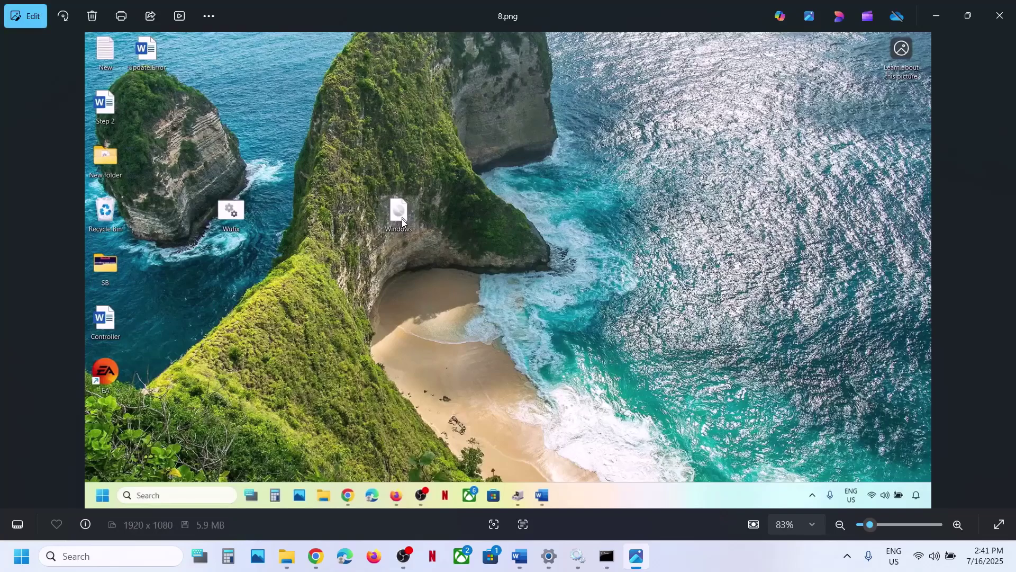
key(Right)
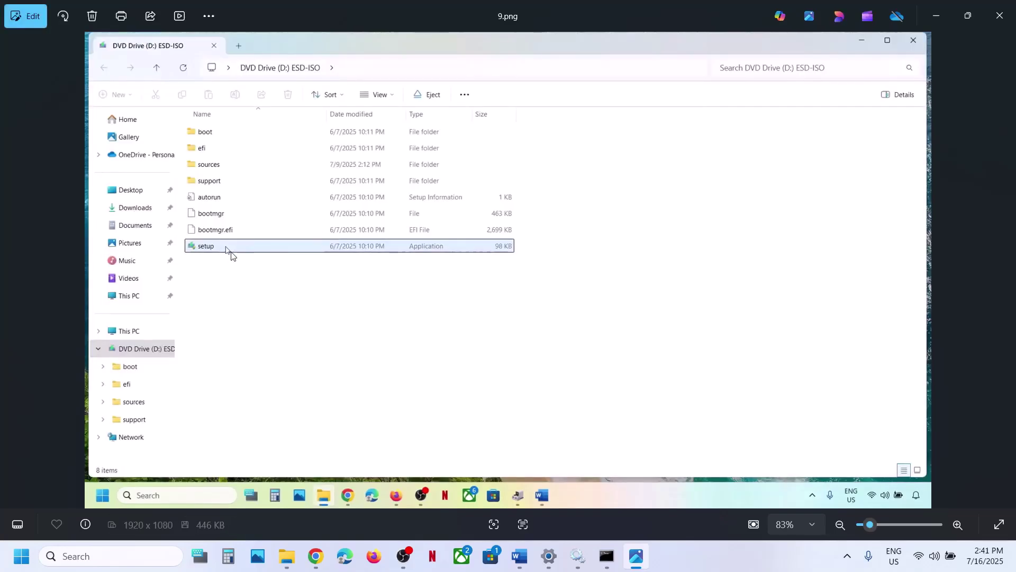
Step: View the permission prompt, Install Windows 11, license terms and Ready to install screenshots, then return to Recovery
key(Right)
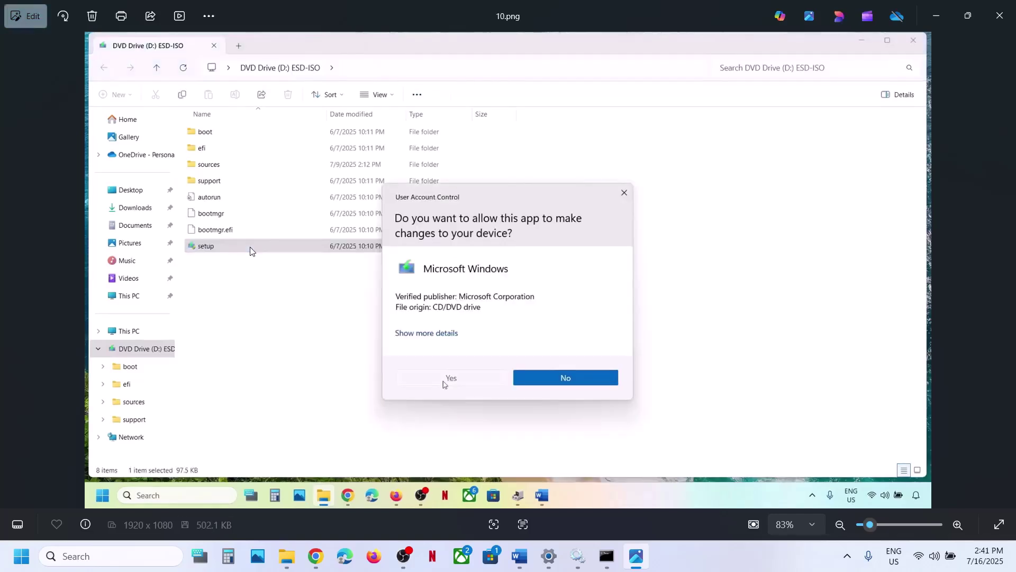
key(Right)
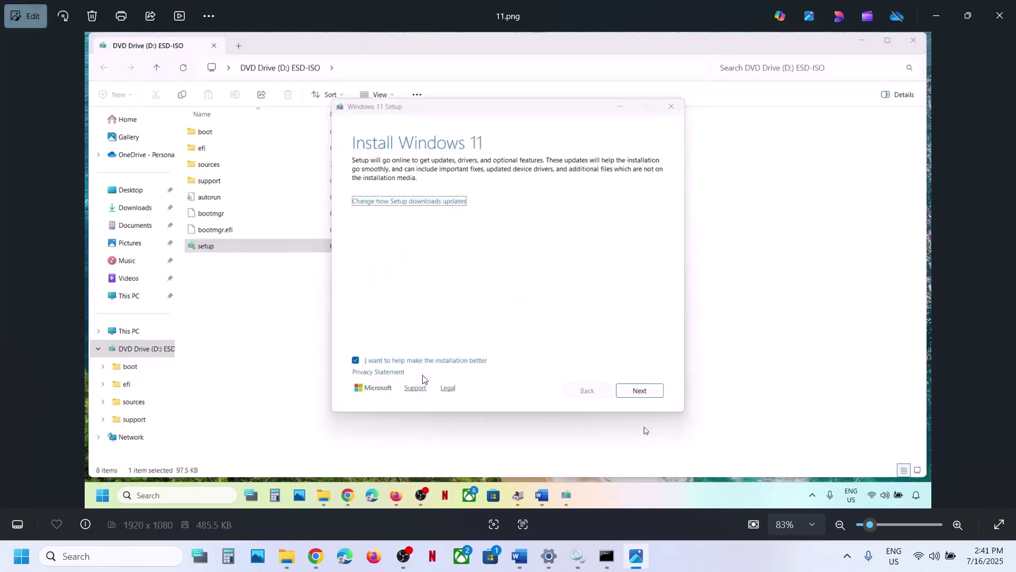
key(Right)
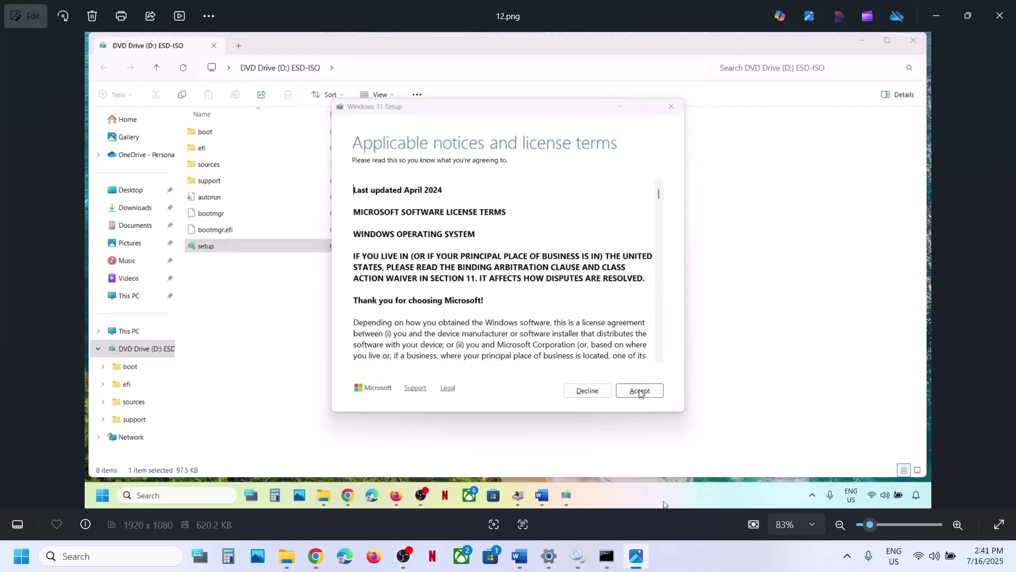
key(Right)
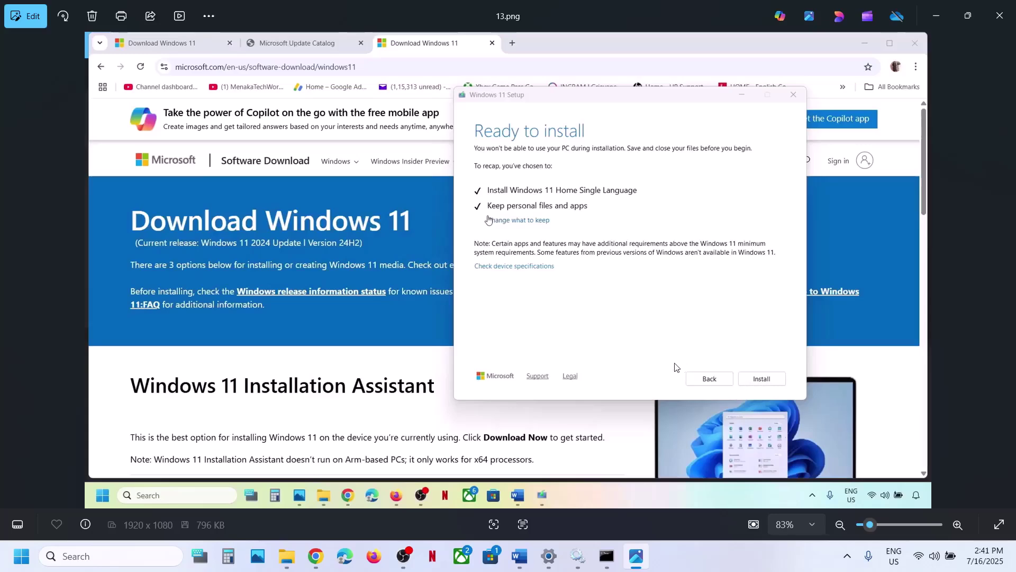
click(549, 555)
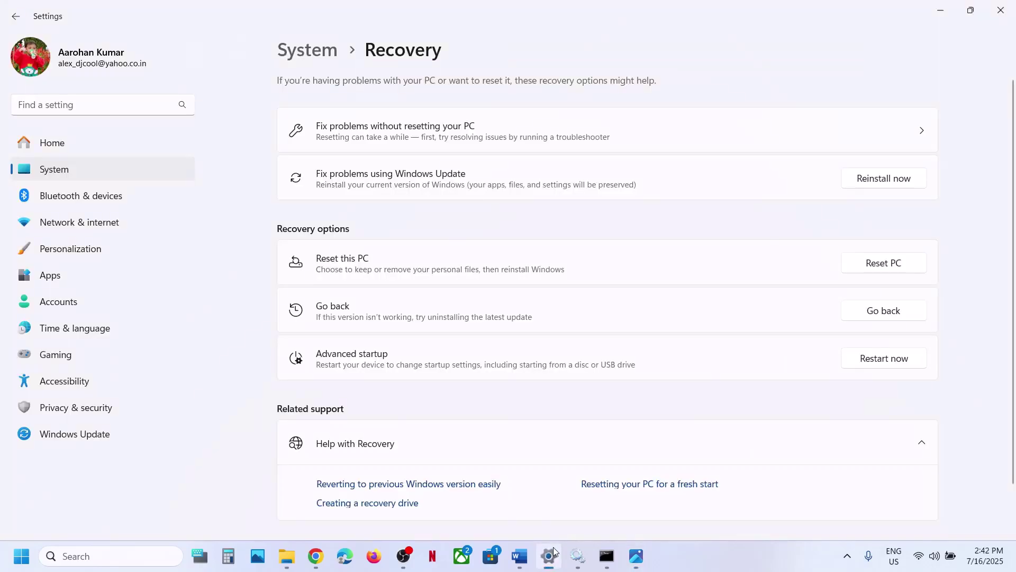
Step: Show Windows Update's history and highlight KB5062553, successfully installed on 7/11/2025
click(83, 434)
click(355, 286)
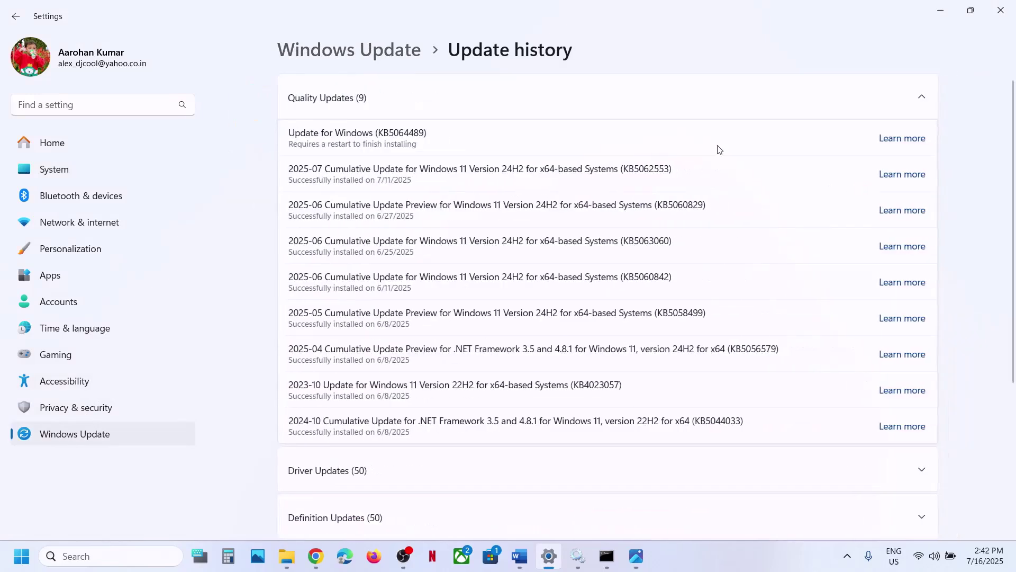
double_click(660, 174)
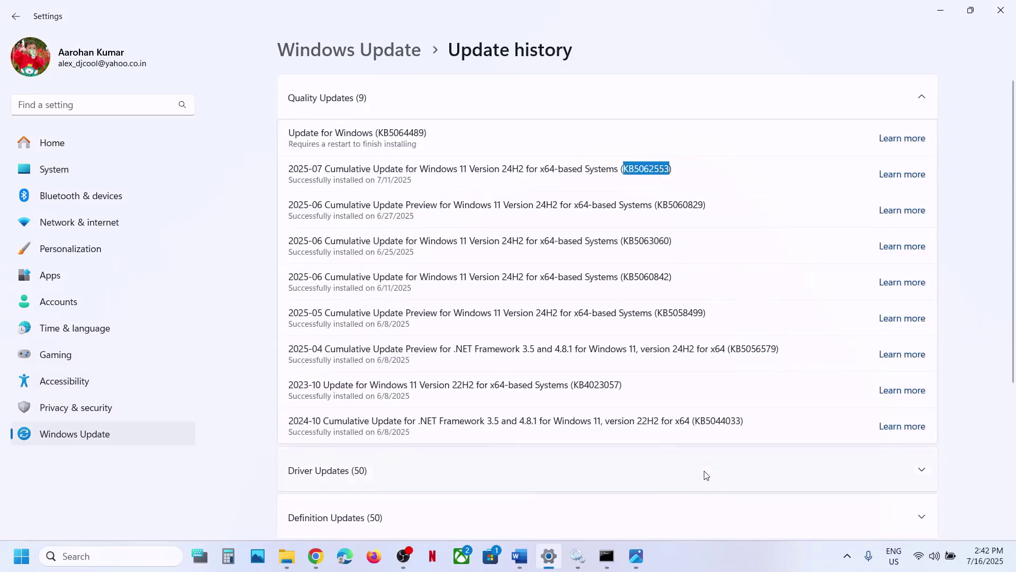